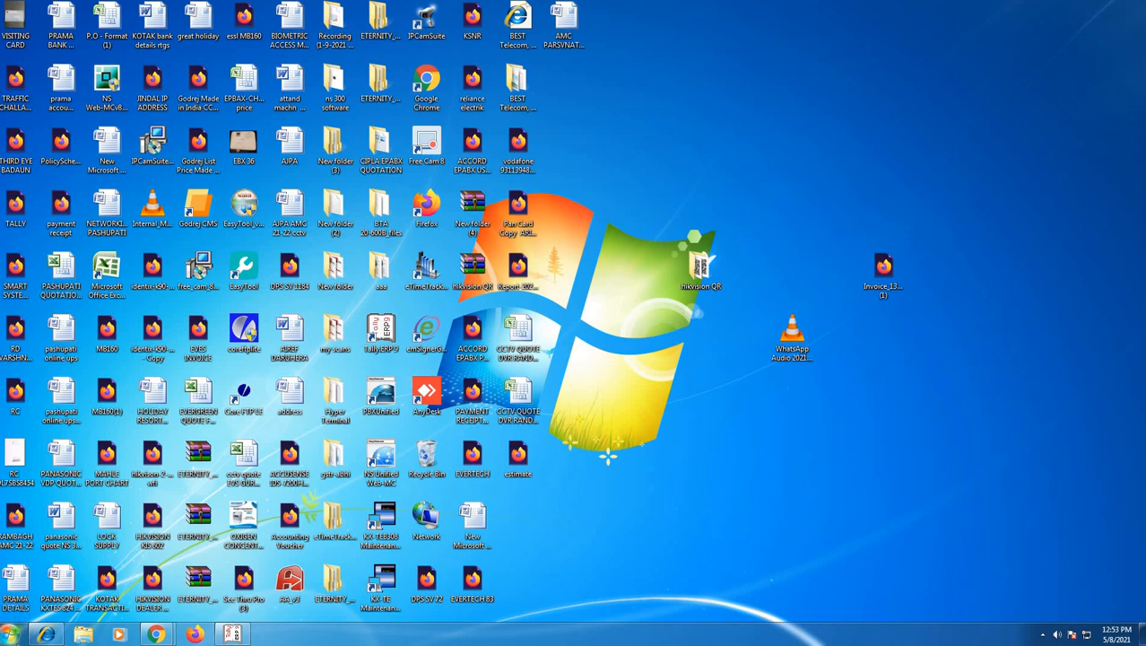
Step: Look up the camera's IPv4 address in SADP, declining the upgrade, and check the camera's live view in Internet Explorer
click(9, 634)
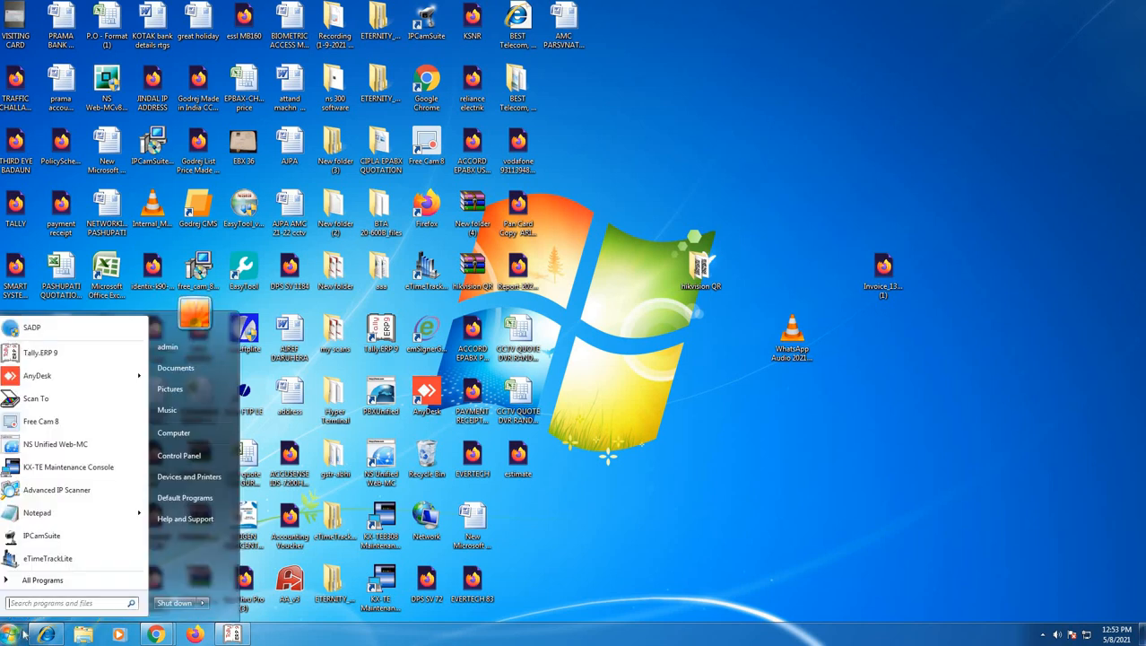
click(62, 338)
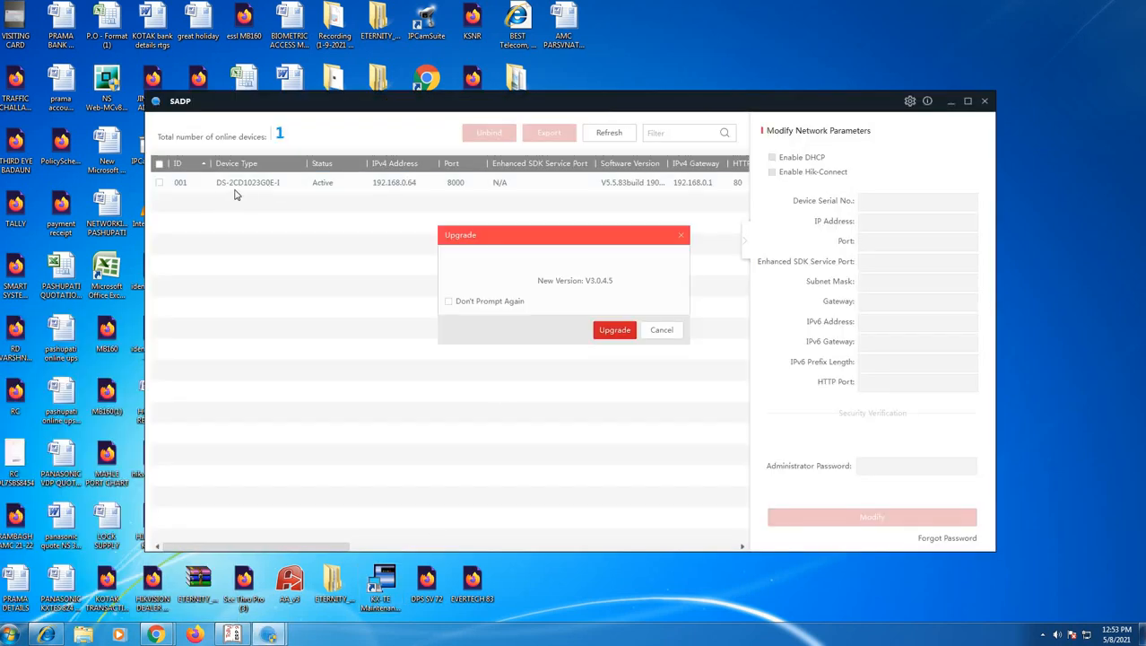
click(664, 330)
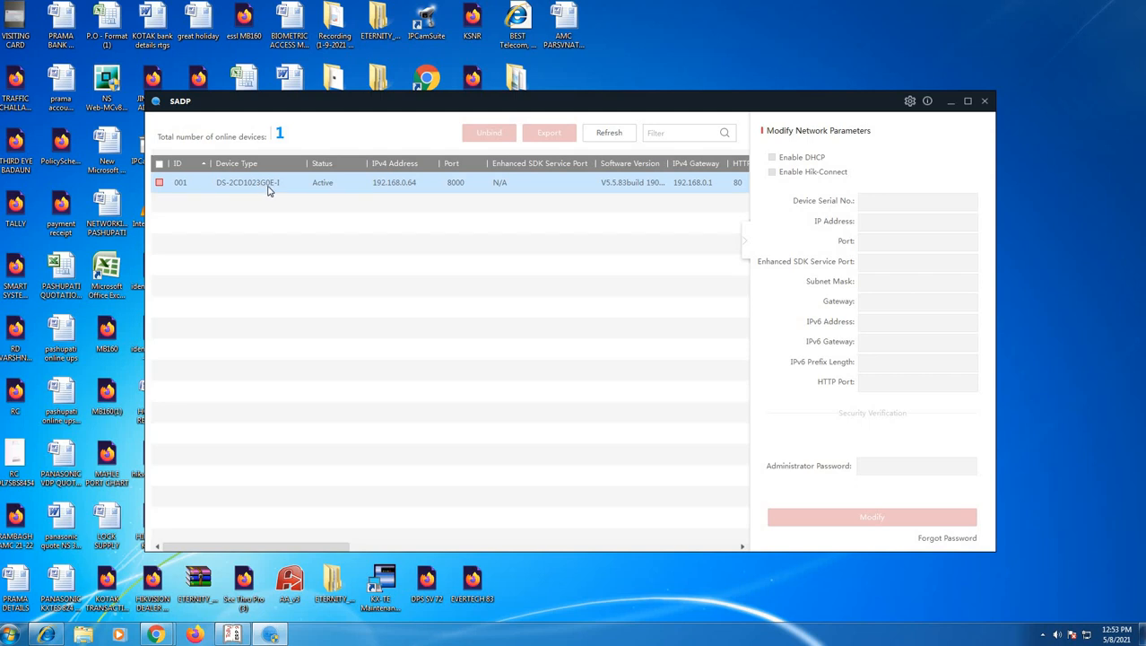
click(386, 184)
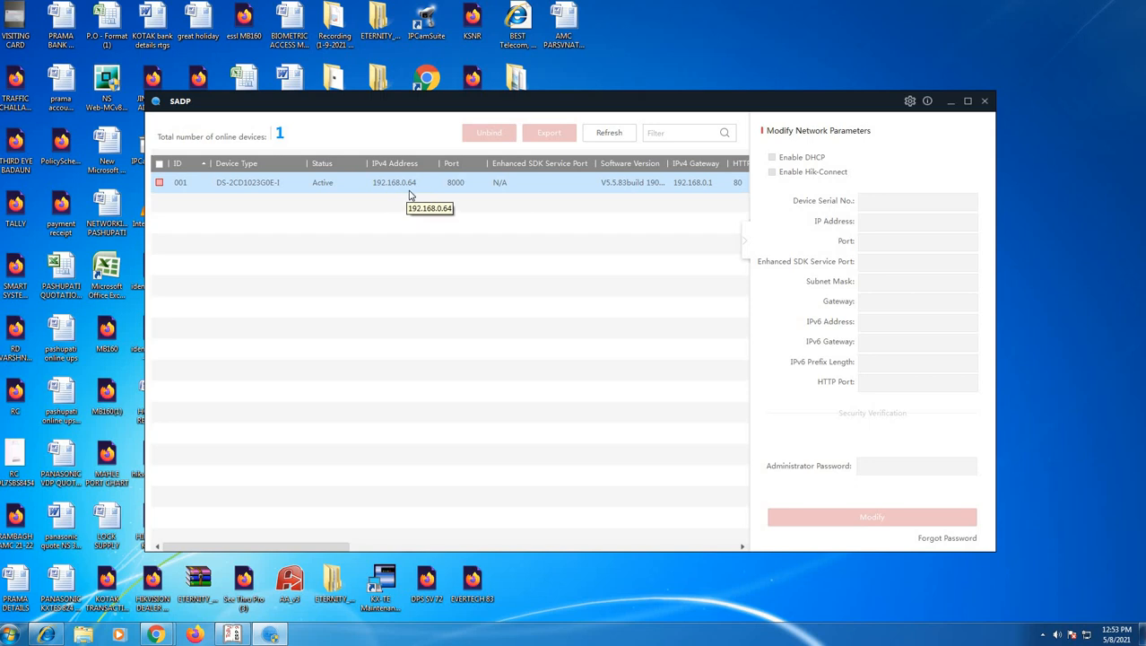
click(984, 100)
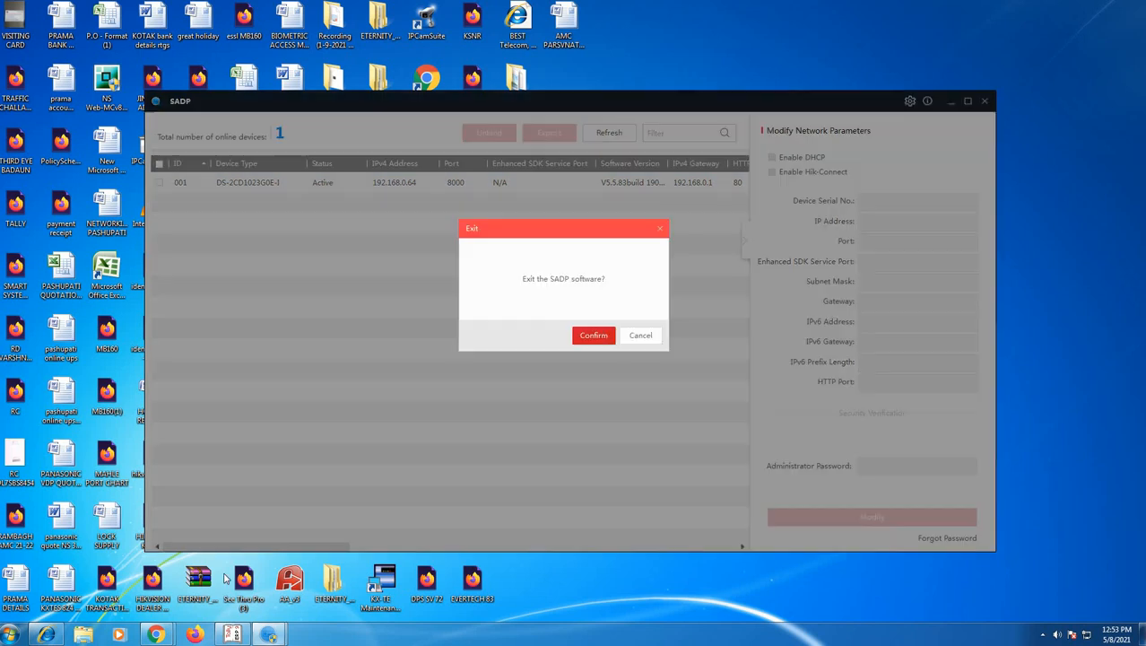
click(606, 337)
click(47, 634)
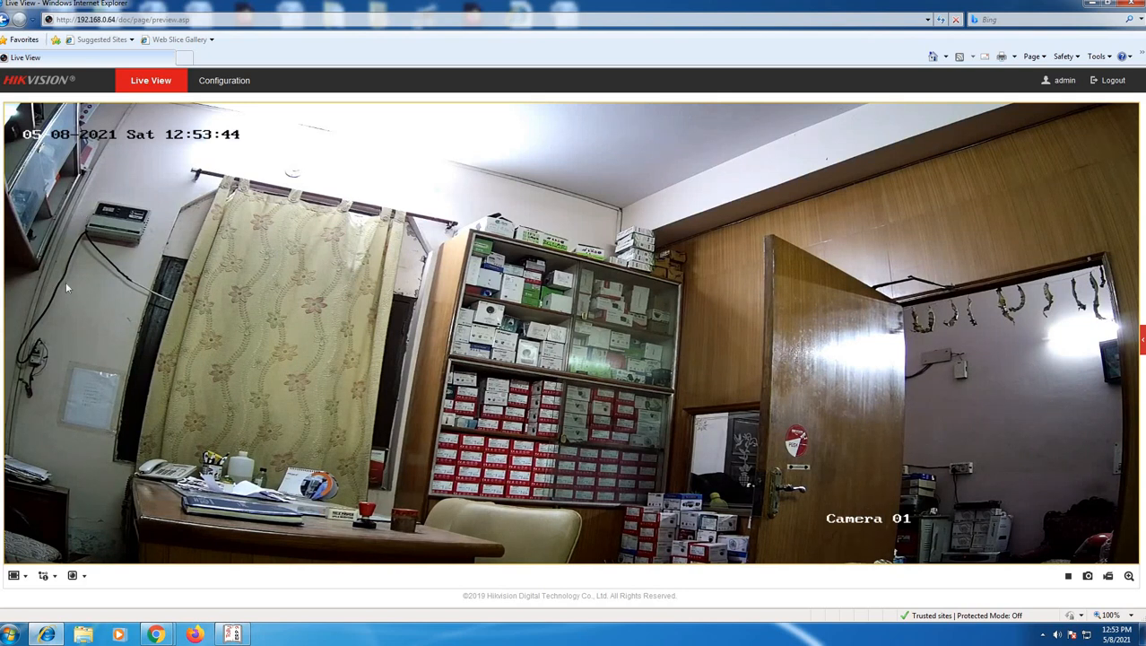
click(1093, 7)
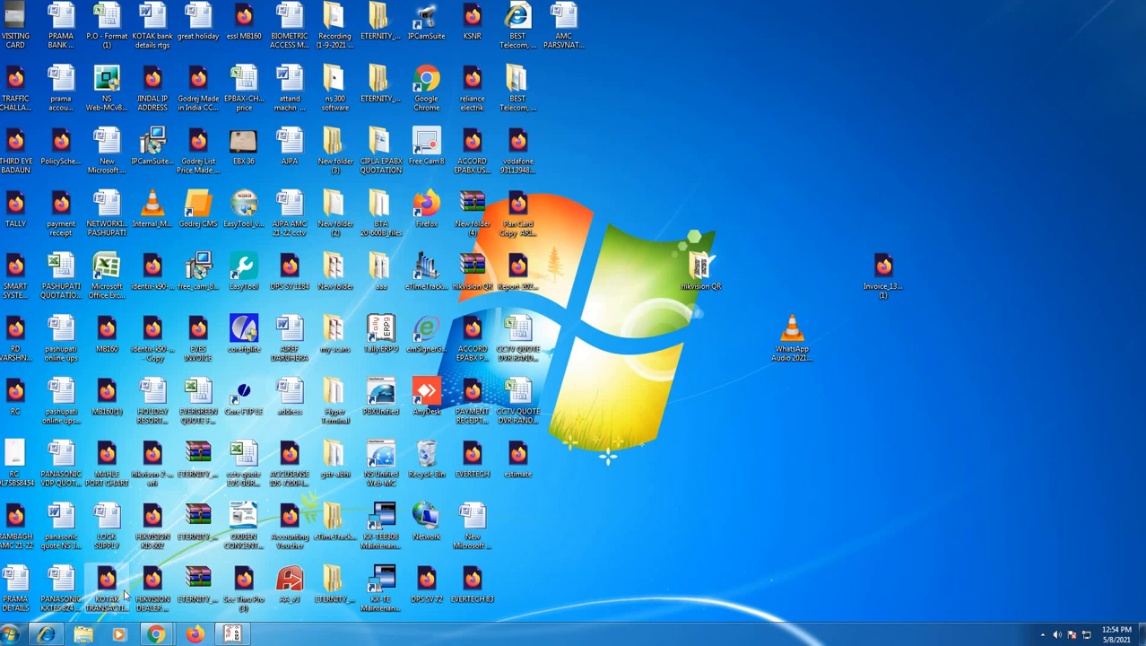
Step: In Chrome, check the Less secure app access setting in the sender's Google Account security settings
mouse_move(156, 636)
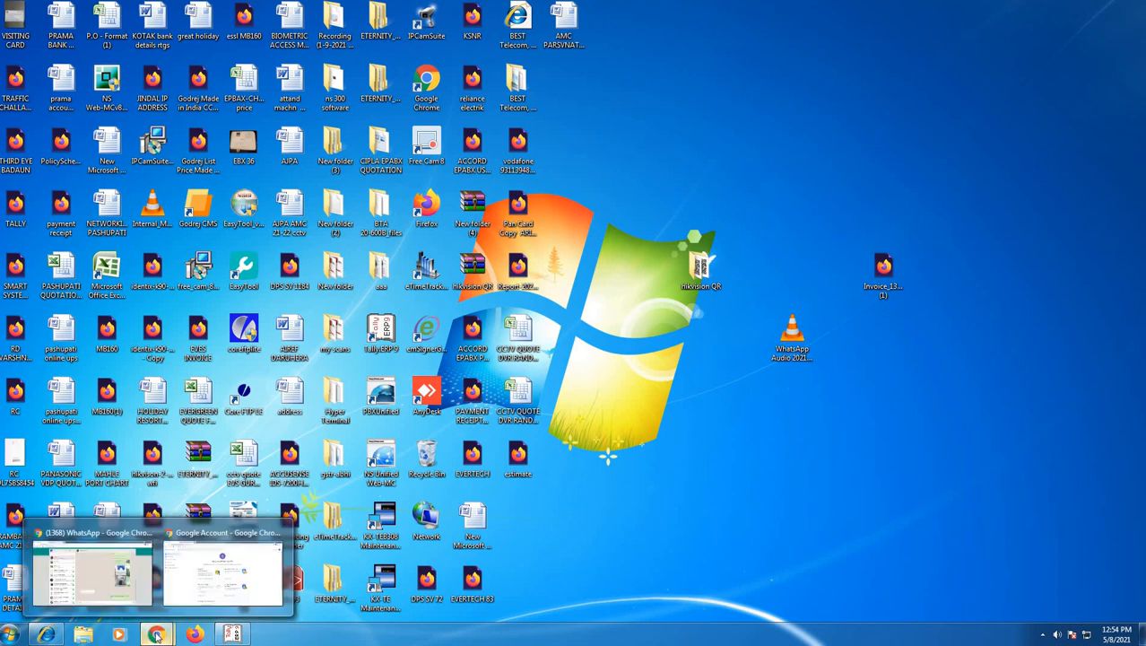
click(224, 587)
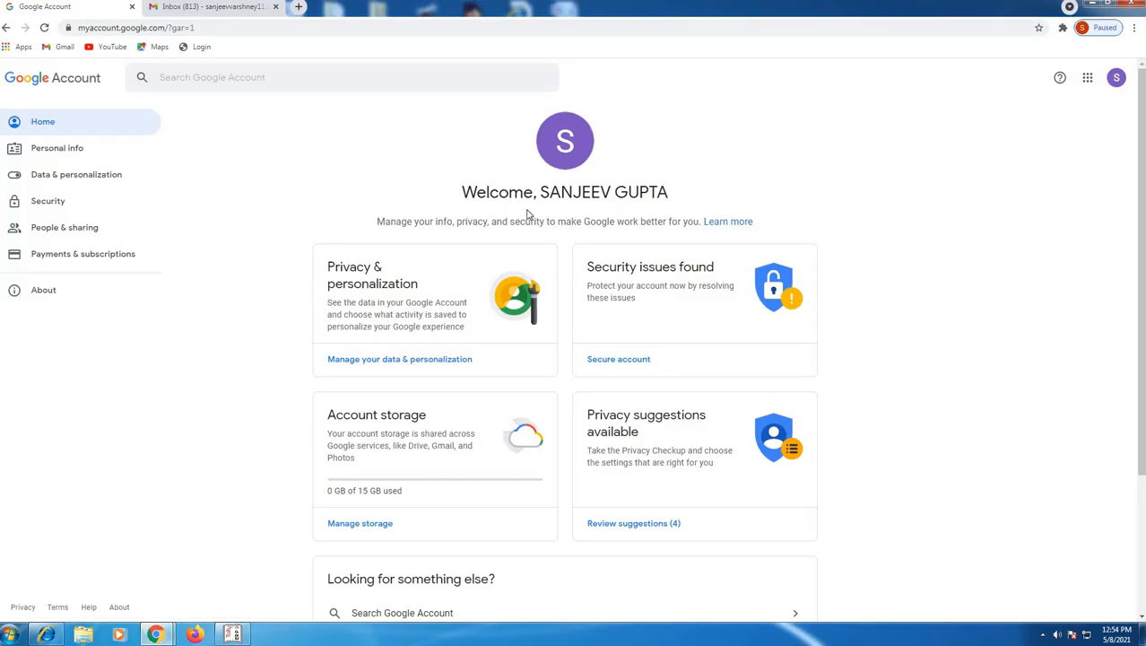
click(1117, 80)
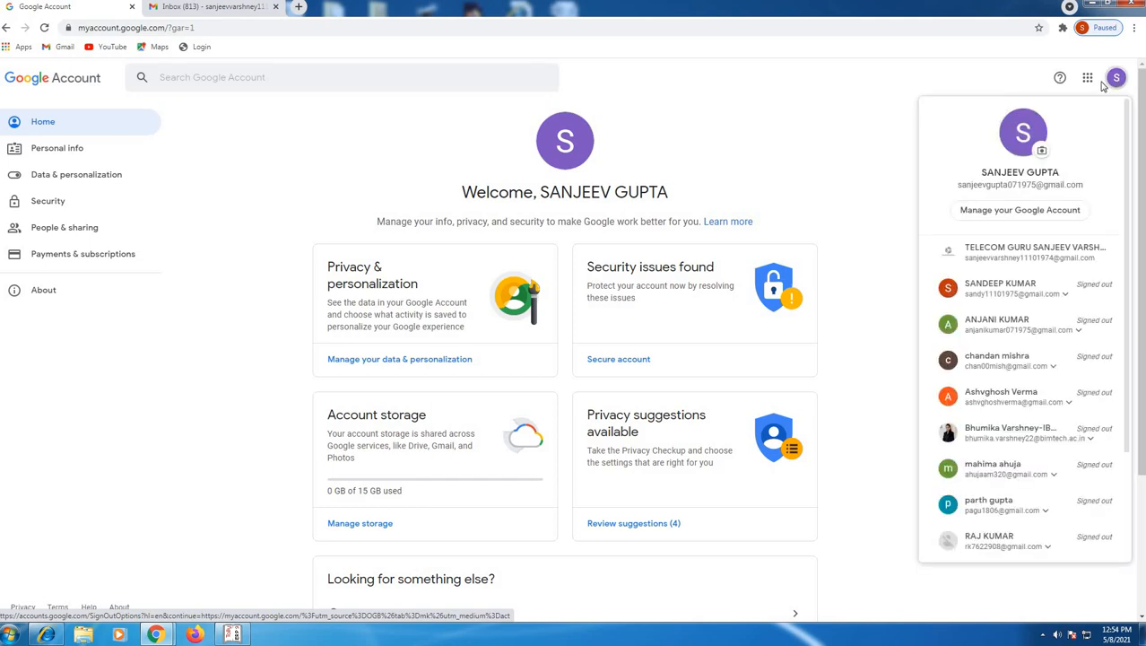
click(1020, 211)
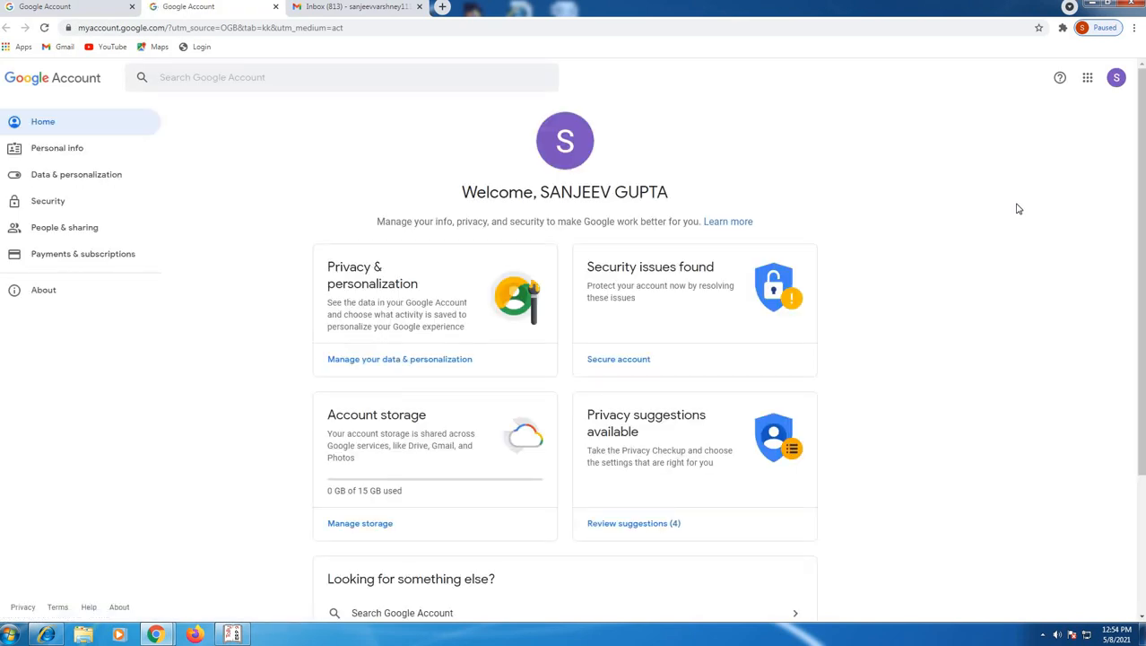
click(50, 201)
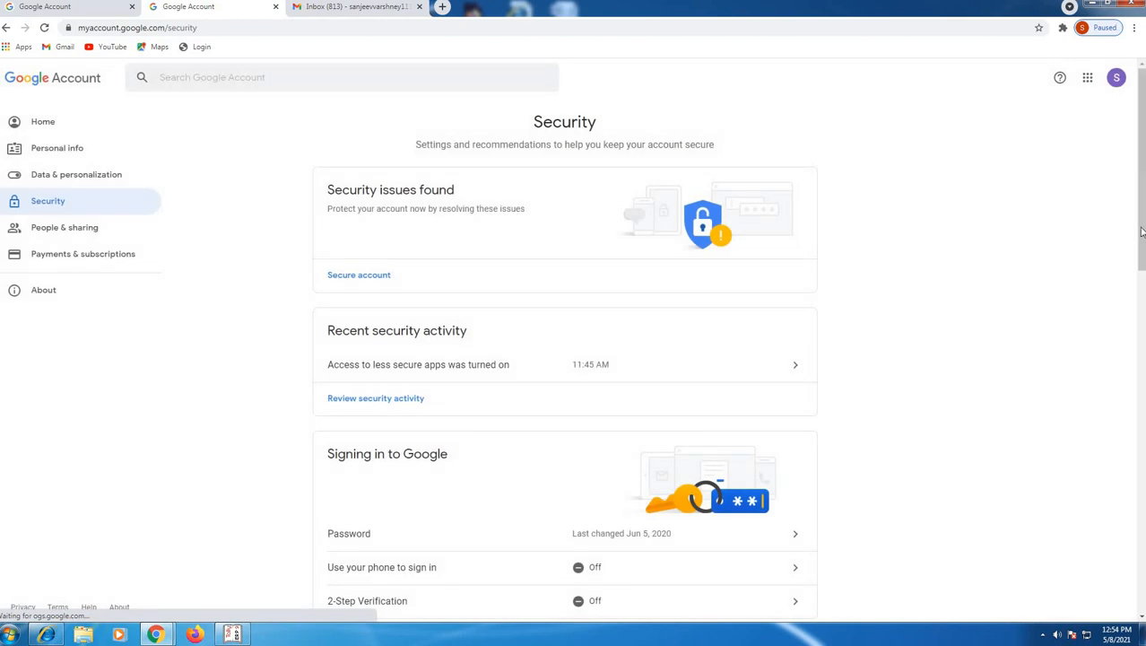
scroll(658, 422, down, 2)
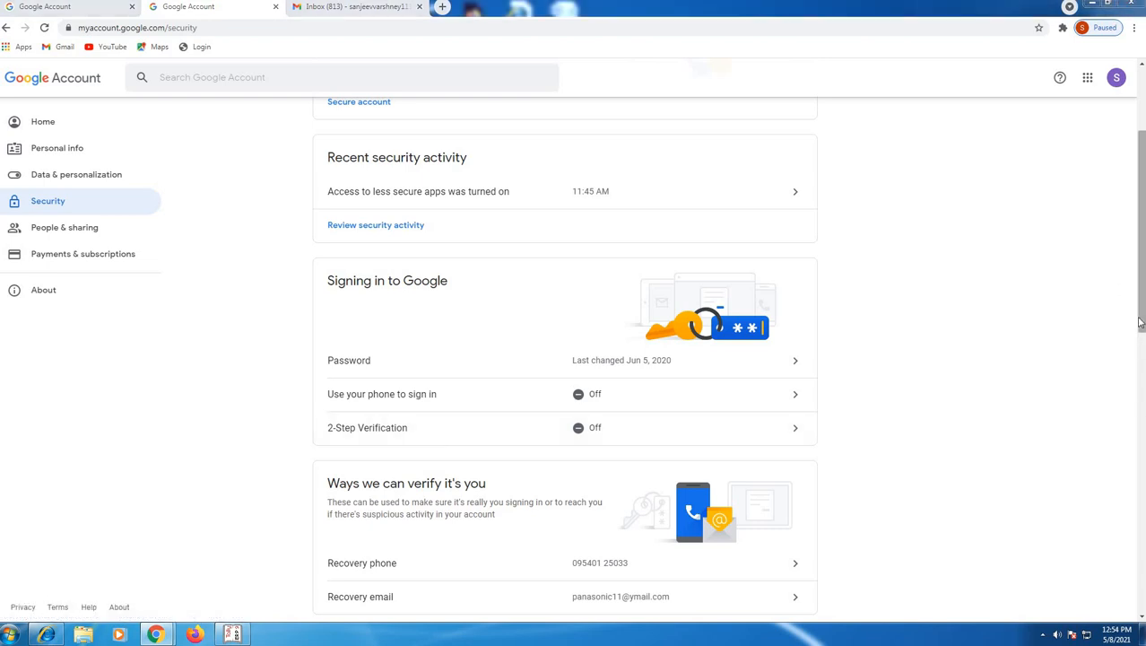
scroll(1140, 269, down, 5)
scroll(603, 471, down, 2)
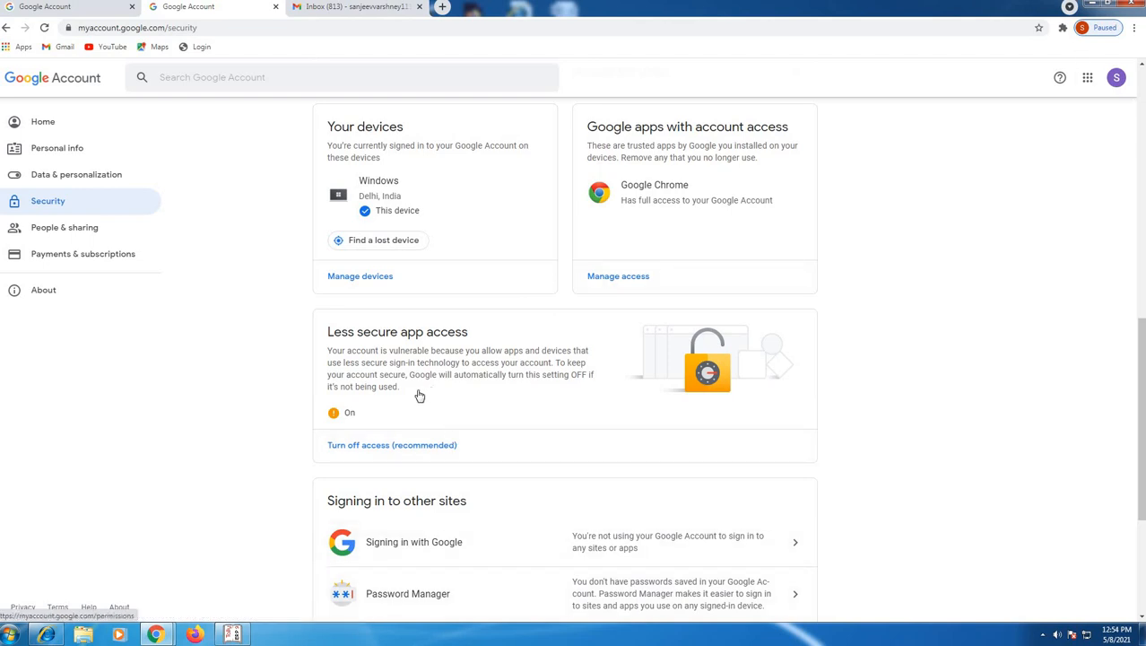
click(1092, 6)
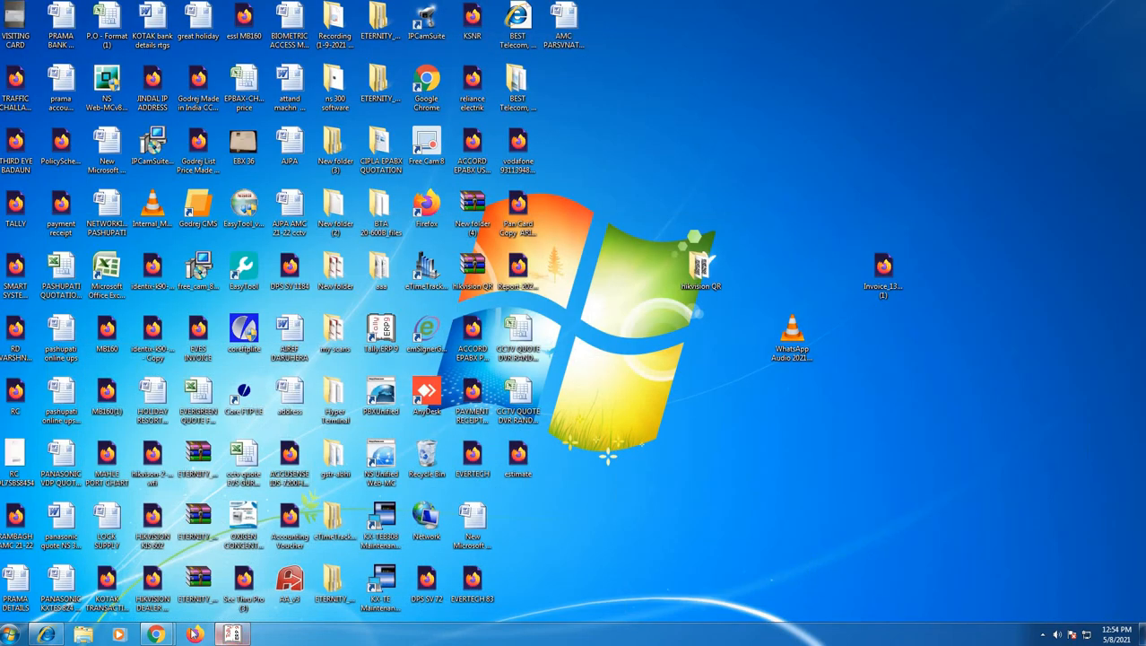
Step: Switch to the camera's configuration in Internet Explorer and review the motion detection area, arming schedule and linkage method
click(48, 636)
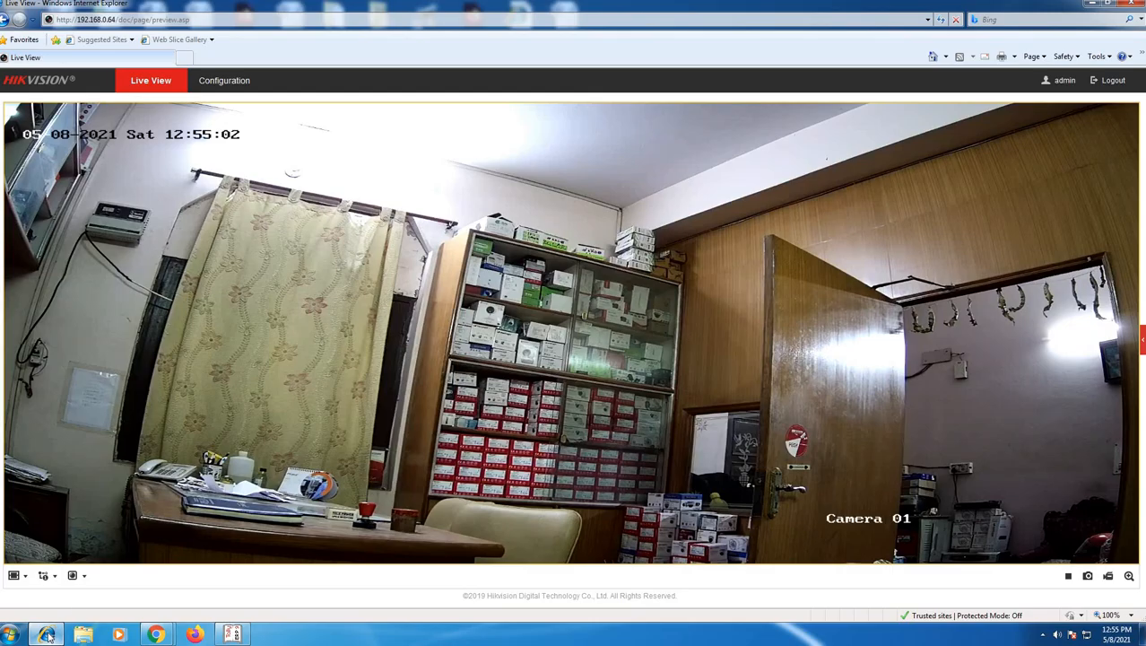
click(211, 87)
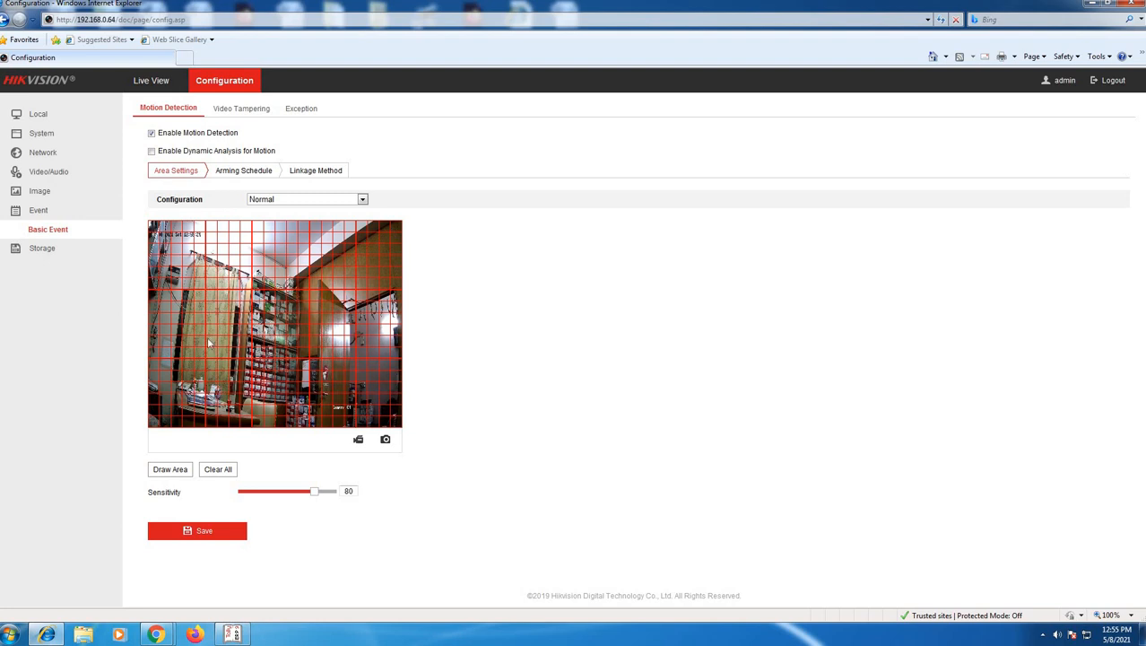
click(263, 177)
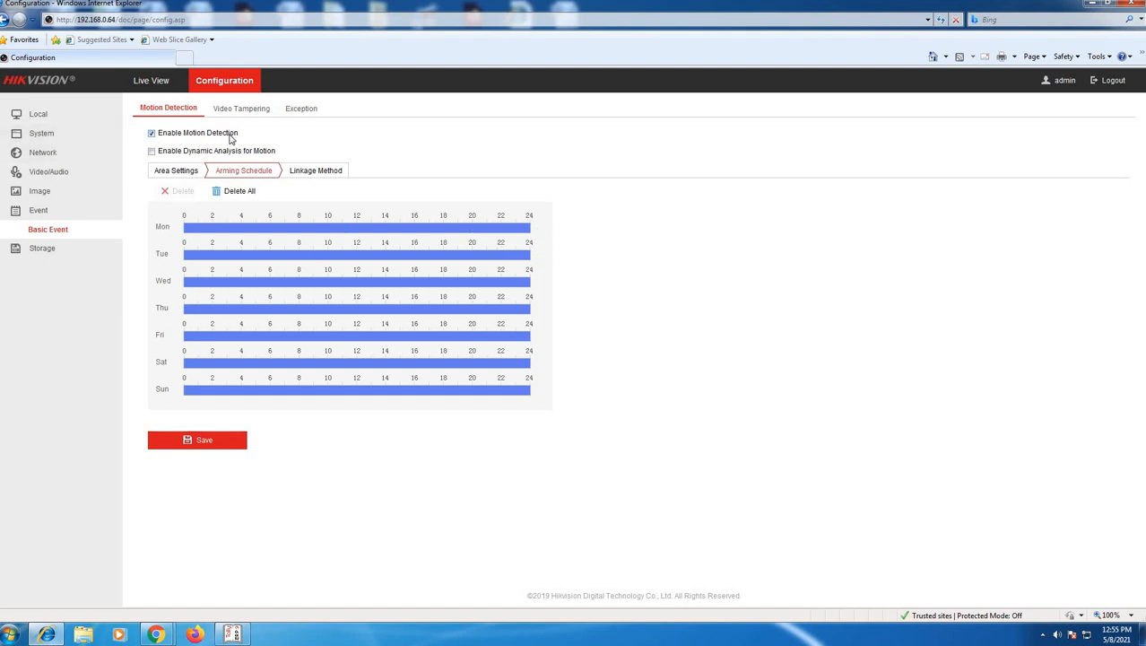
click(309, 173)
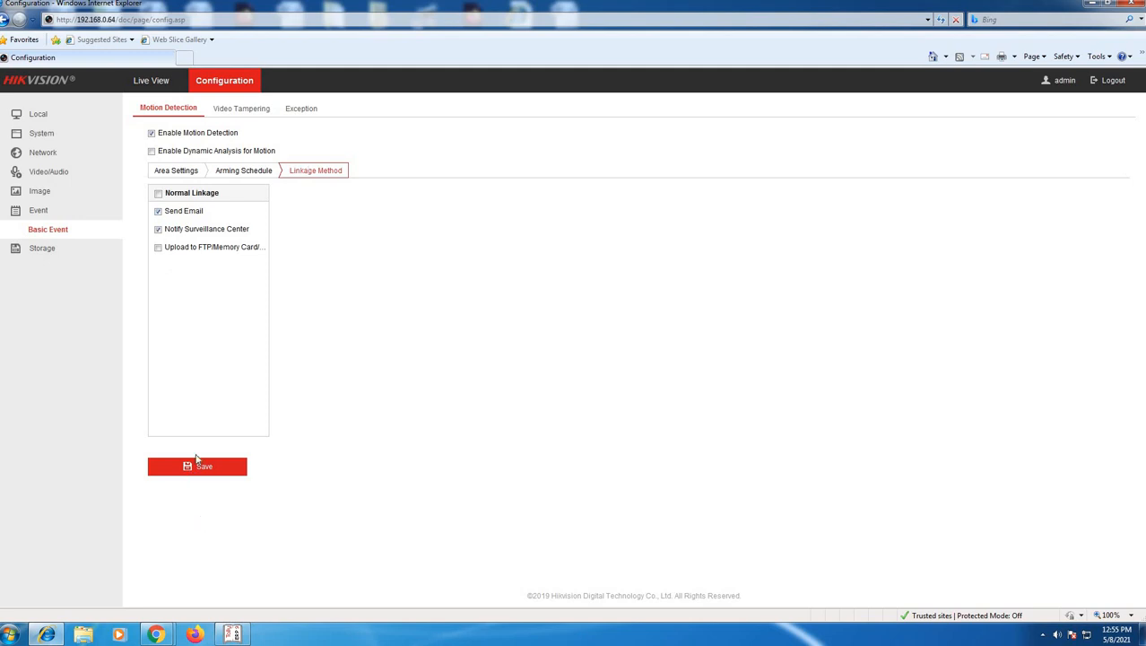
Step: Check the Hik-Connect platform access registration status in the camera's advanced network settings
click(51, 153)
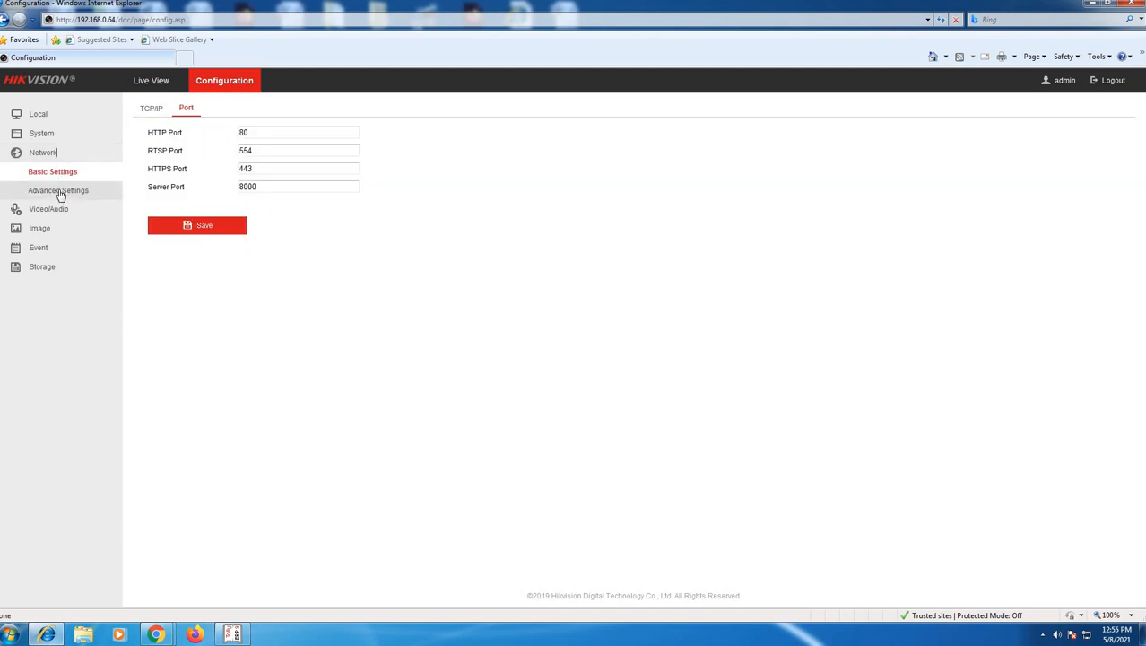
click(60, 192)
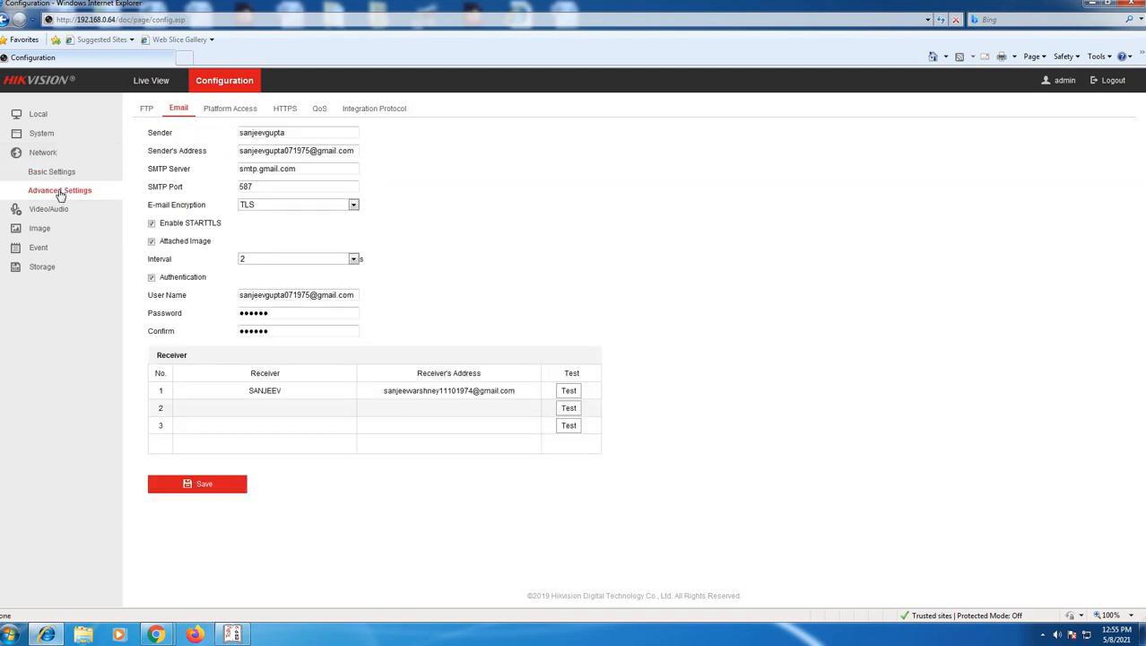
click(219, 112)
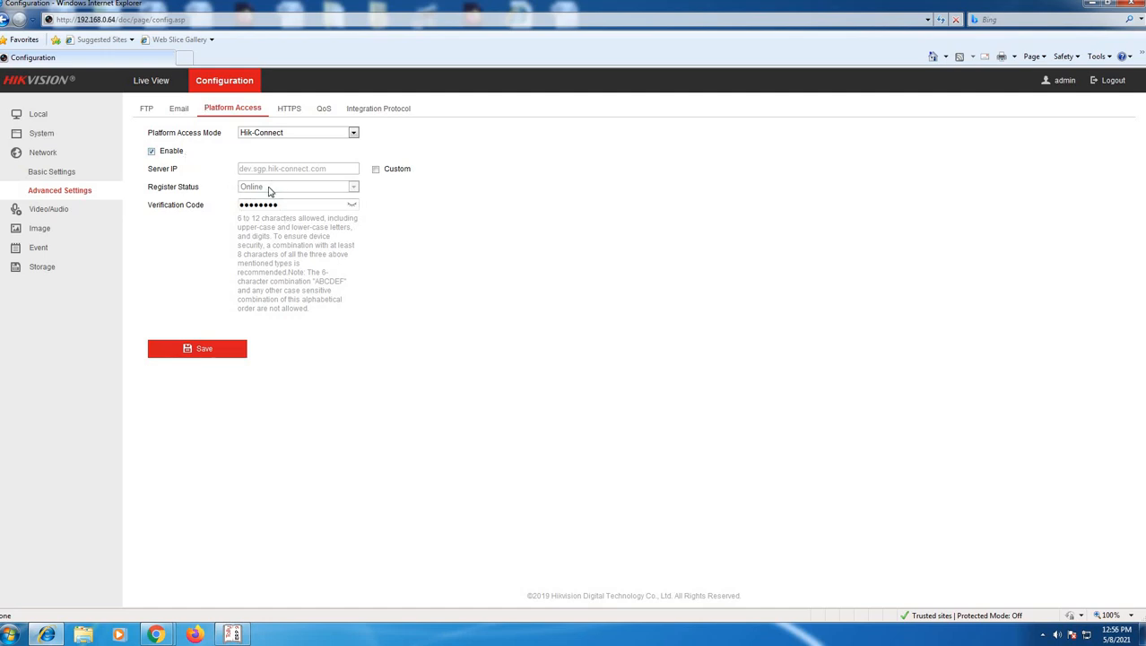
Step: Review the camera's email settings, including the encryption options, the password fields and the first receiver's name and address
click(176, 109)
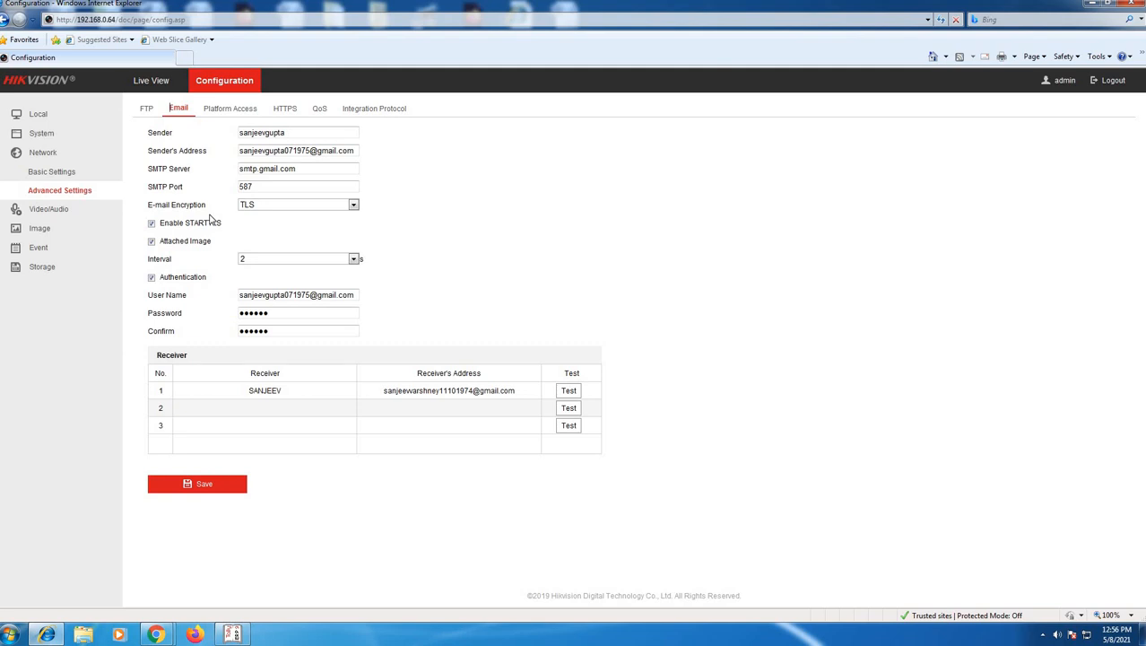
click(353, 206)
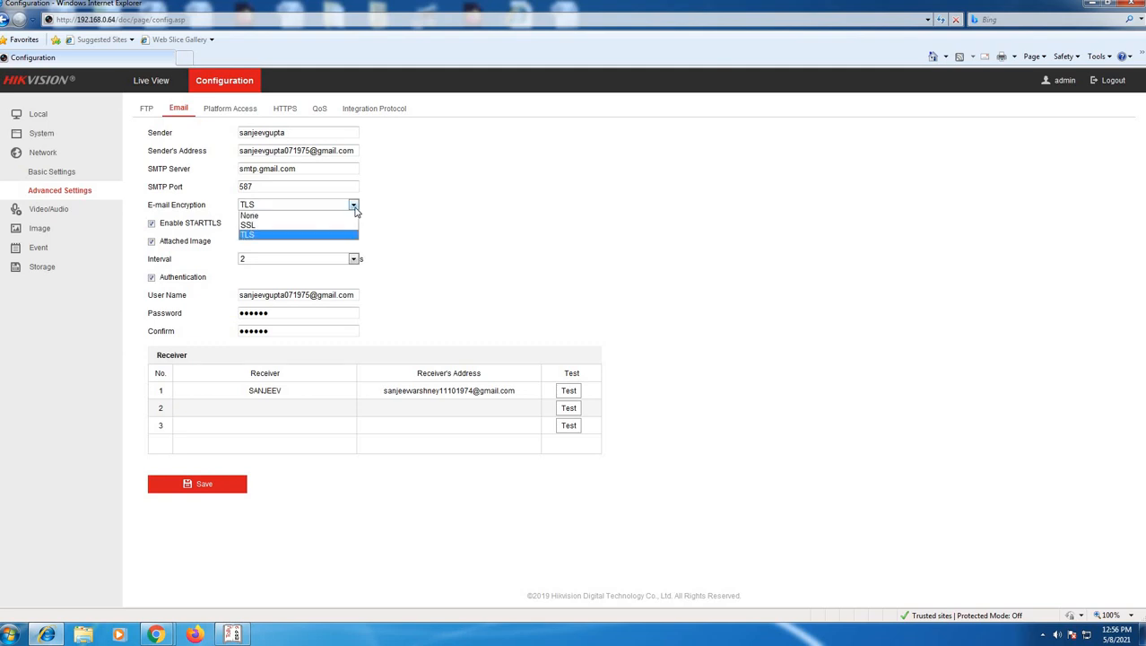
click(354, 206)
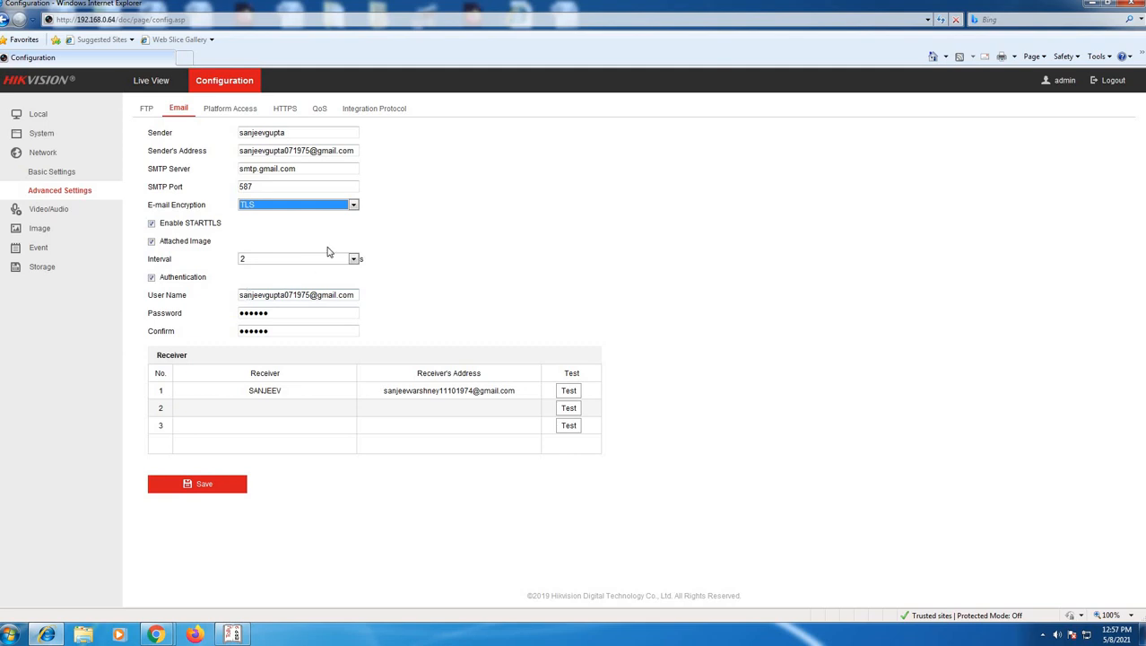
click(255, 314)
click(274, 327)
click(264, 396)
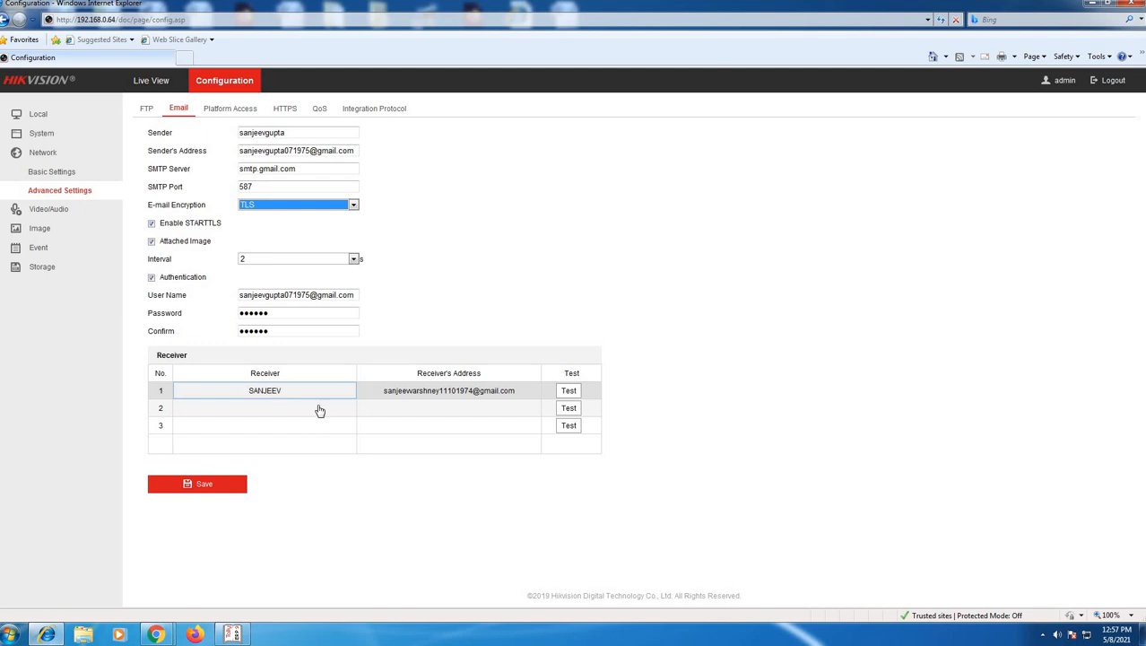
click(459, 397)
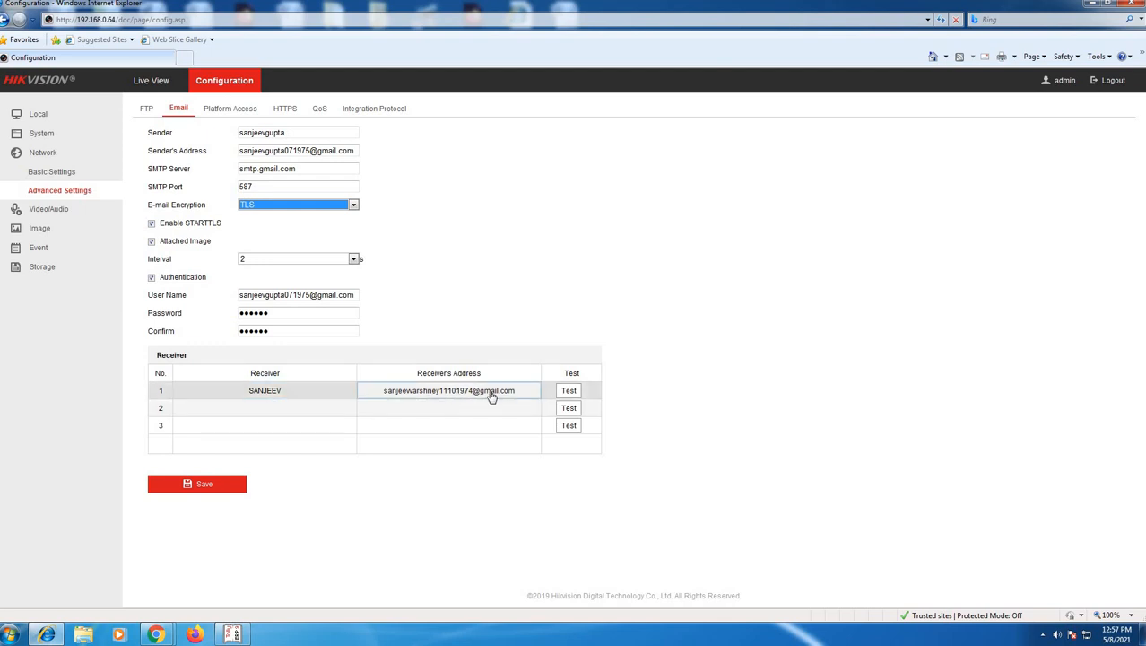
Step: Send a test email from the camera to the first receiver and dismiss the test note
click(562, 392)
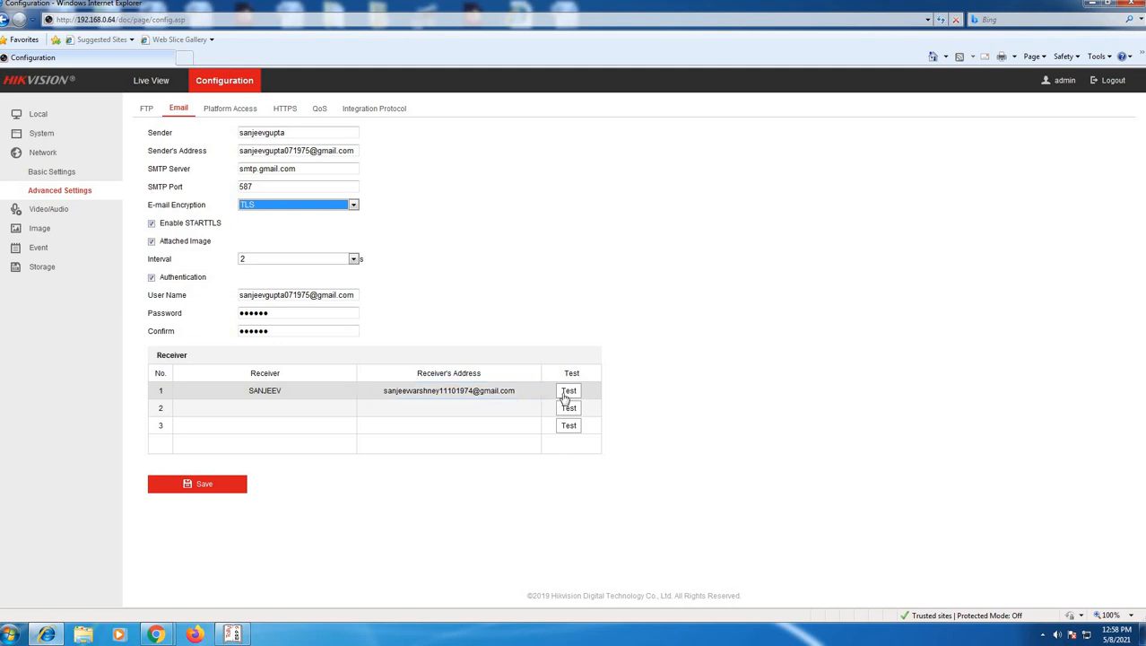
click(563, 396)
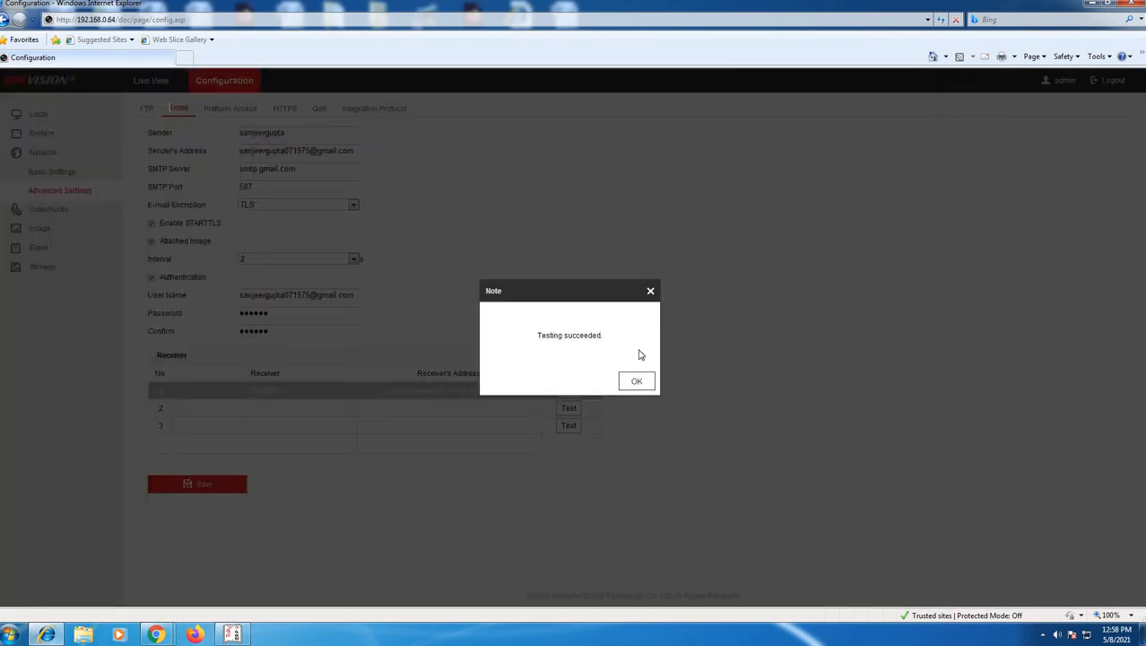
click(636, 380)
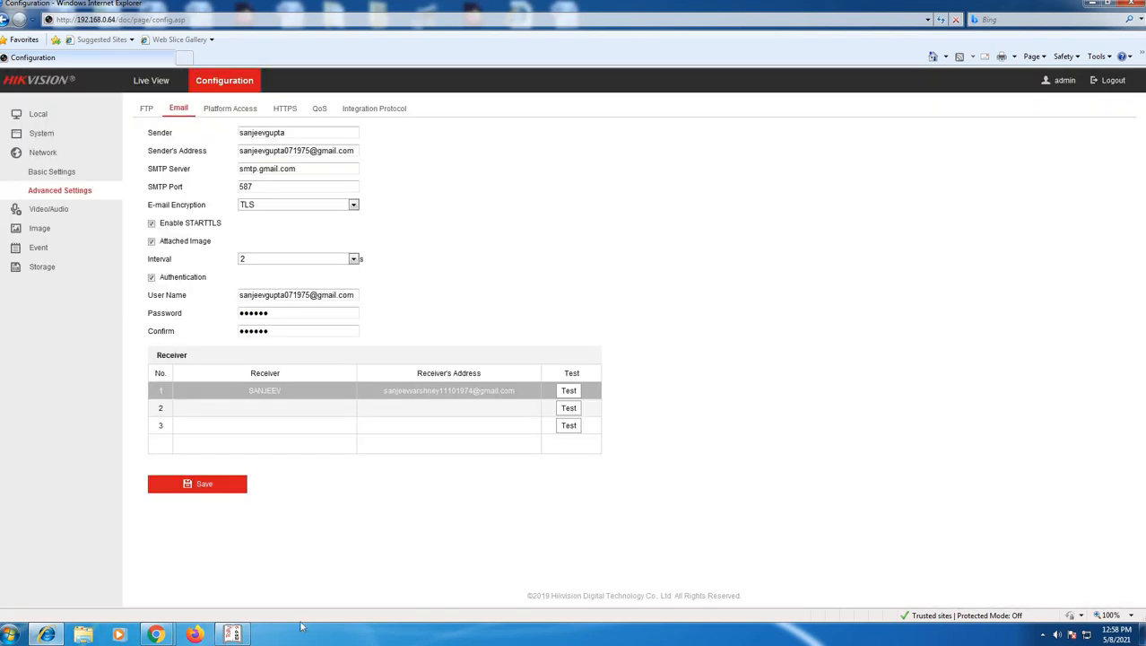
Step: Open the "IP CAMERA: test mail" message in the receiver's Gmail inbox in Chrome, and return to the Google Account security page
mouse_move(155, 635)
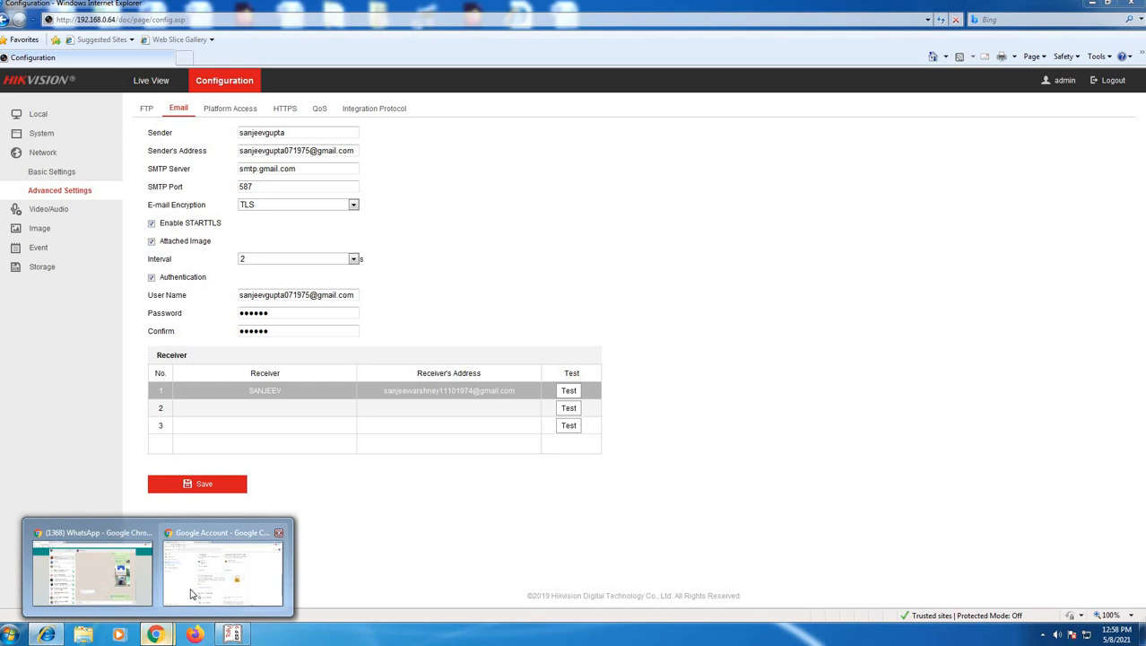
mouse_move(193, 594)
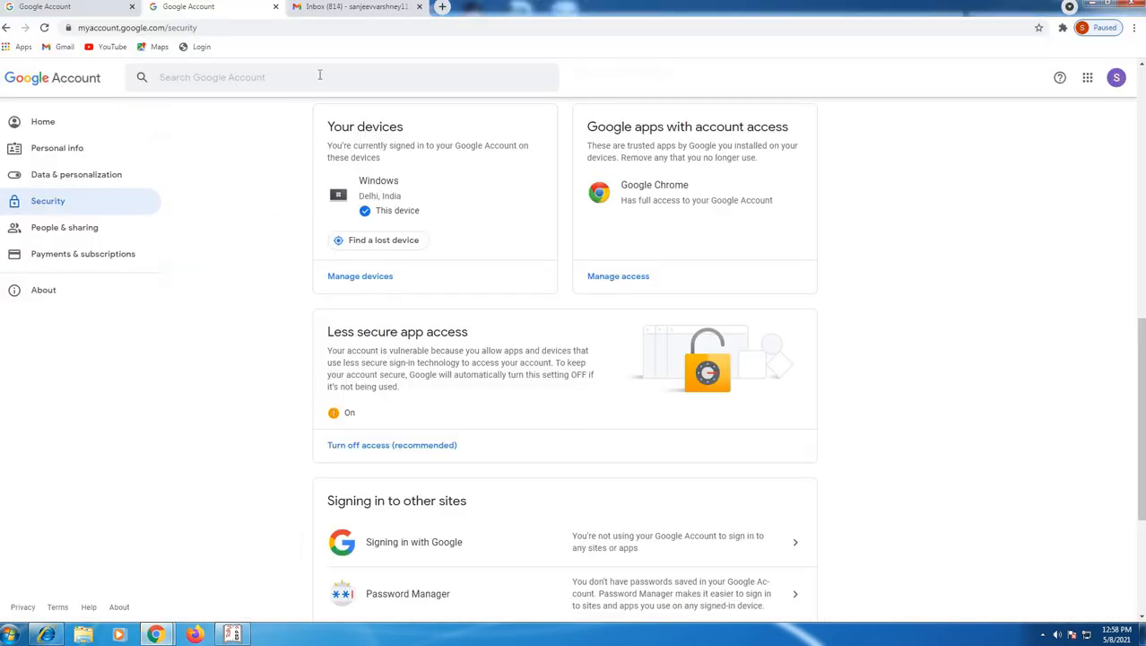
click(351, 10)
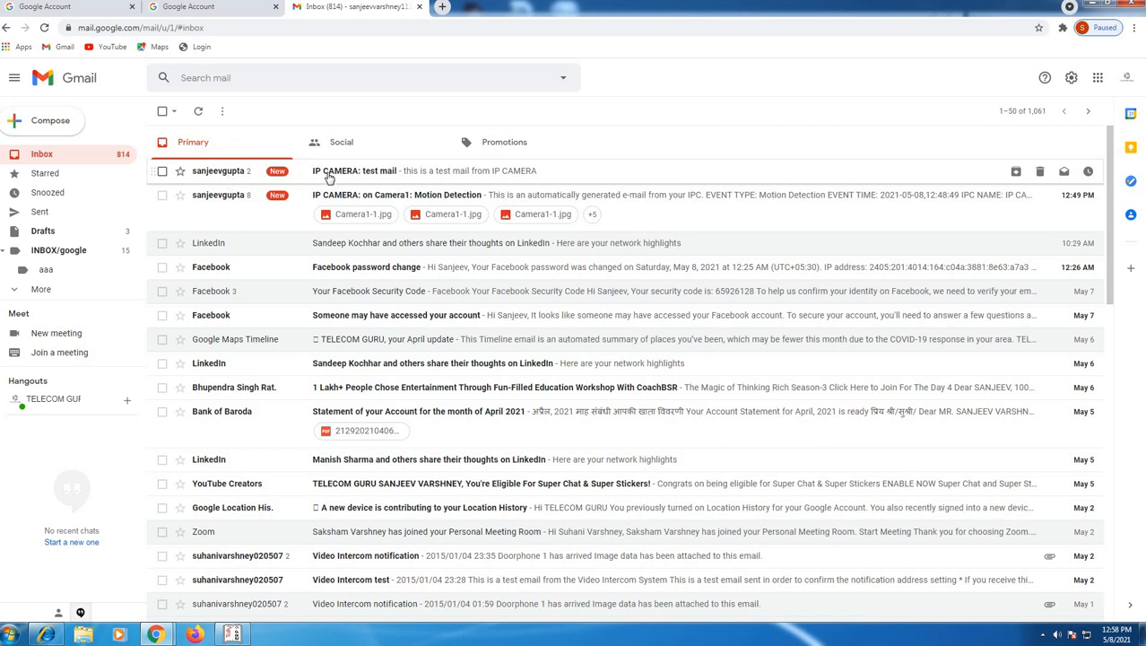
click(329, 177)
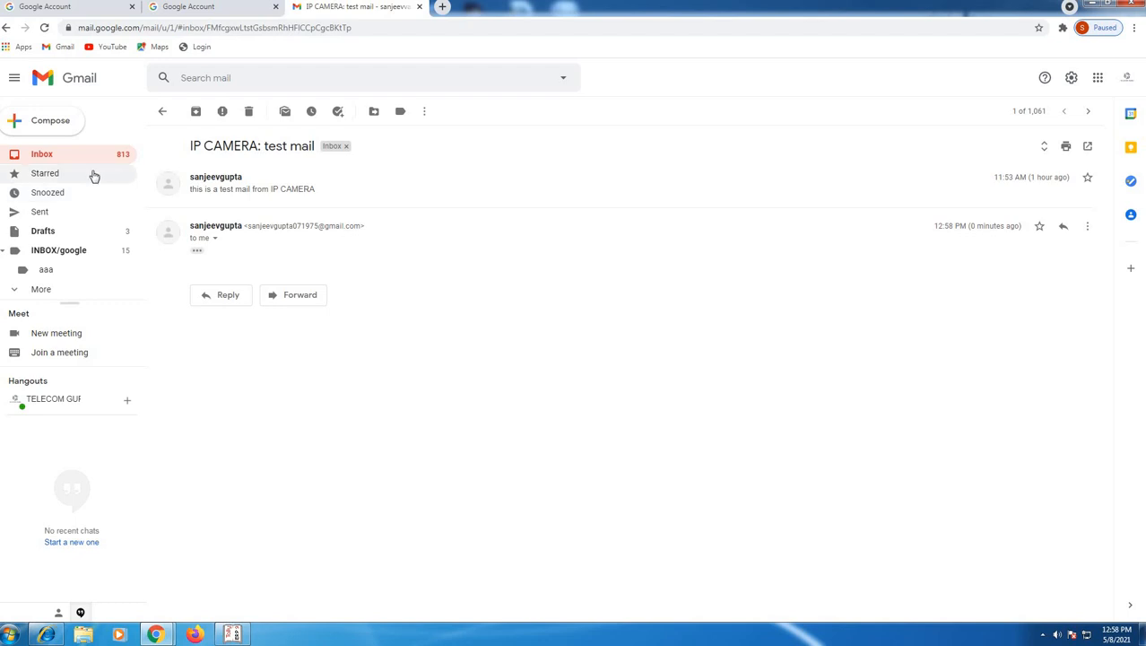
click(242, 13)
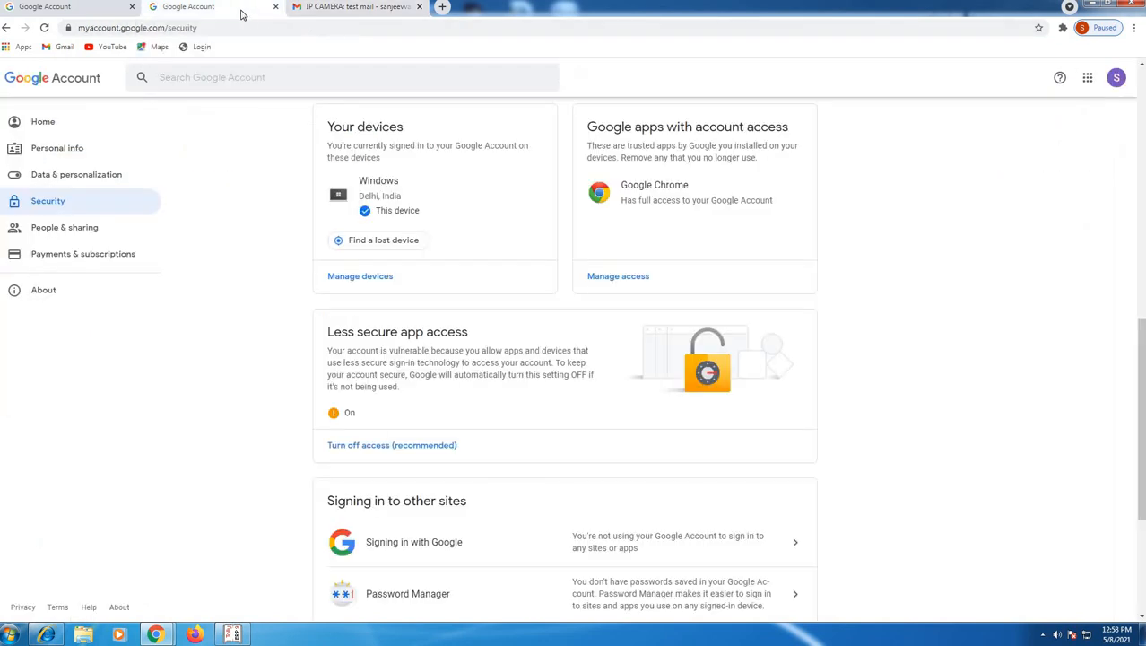
Step: Check the "IP CAMERA: test mail" conversation in Gmail and the Google Account home page, ending back on the test mail
click(358, 11)
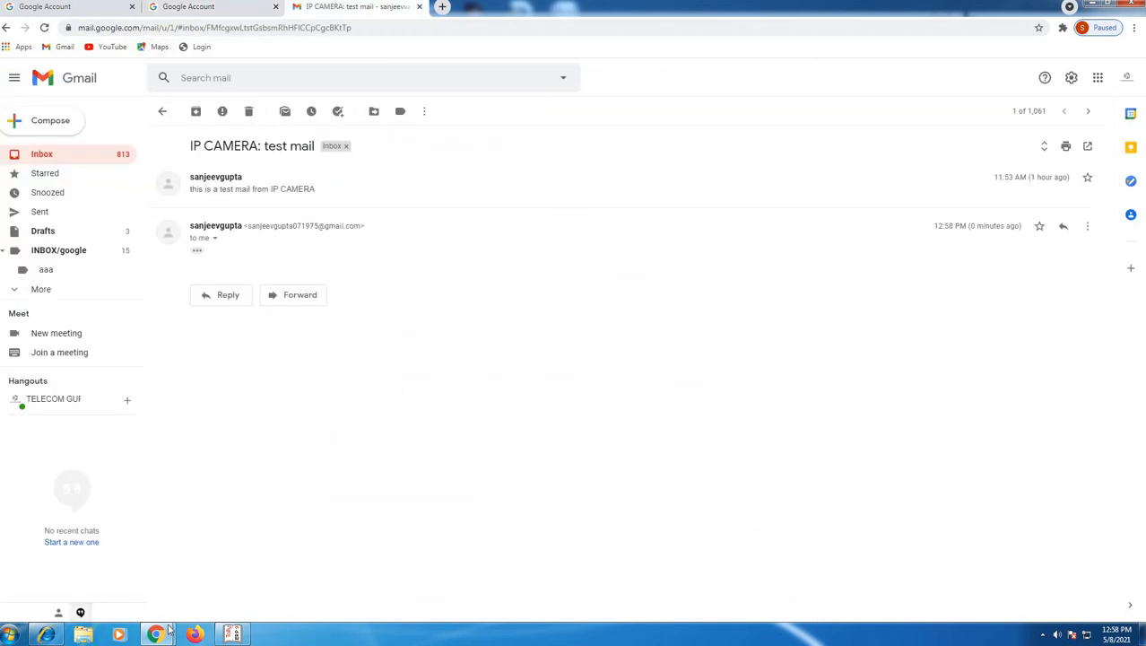
mouse_move(167, 630)
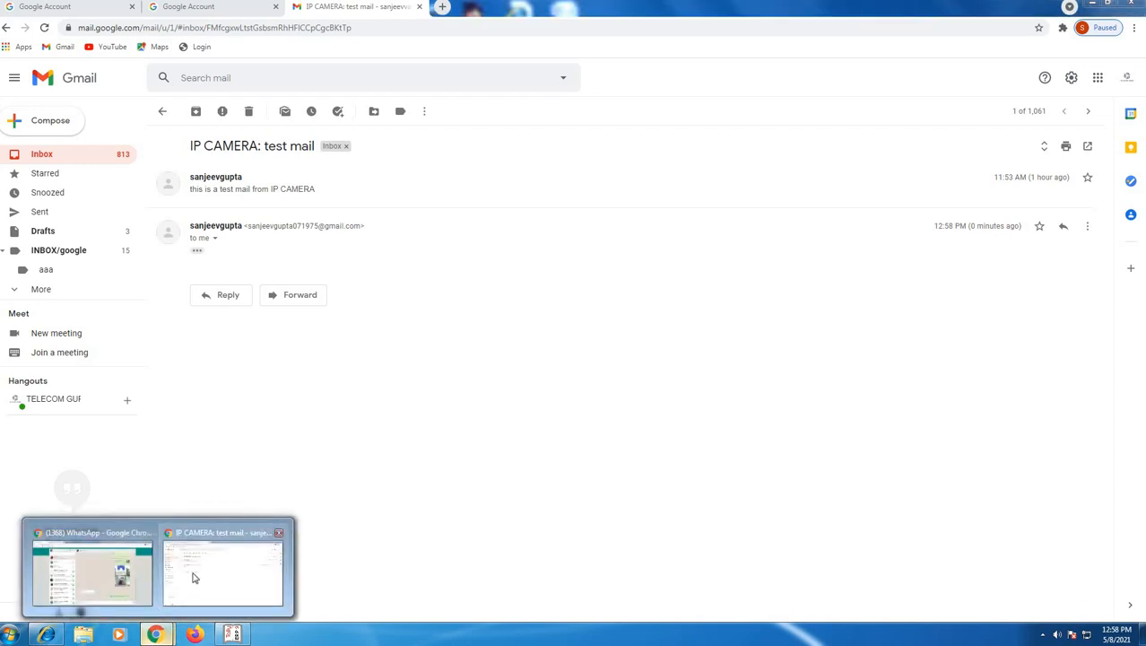
click(194, 577)
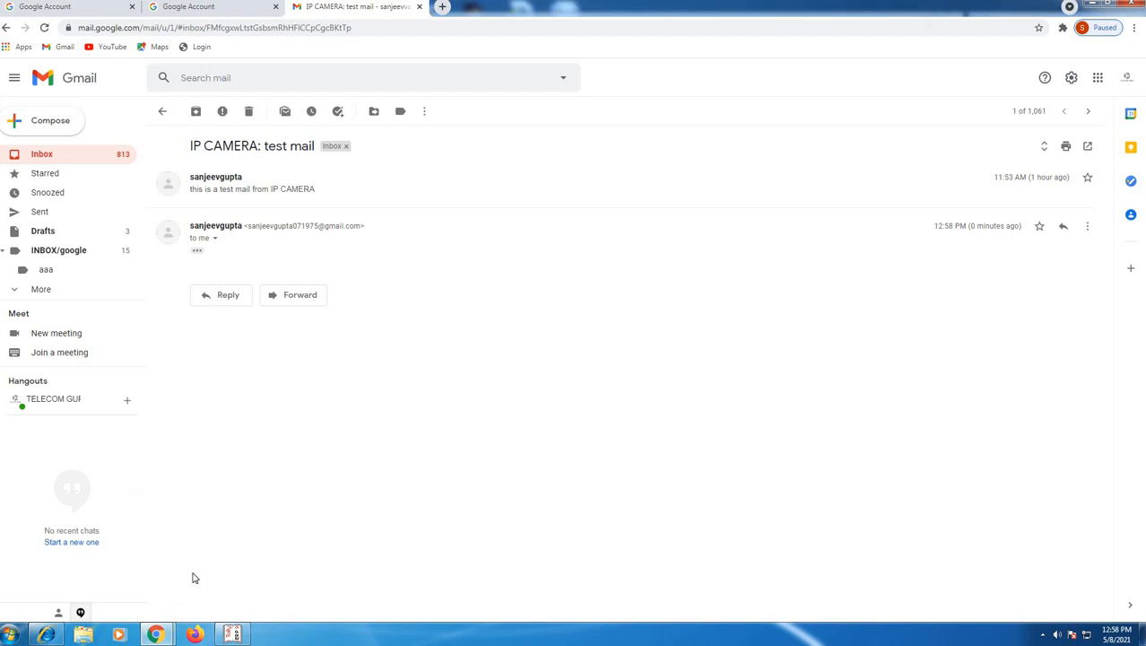
mouse_move(158, 635)
click(177, 8)
click(104, 11)
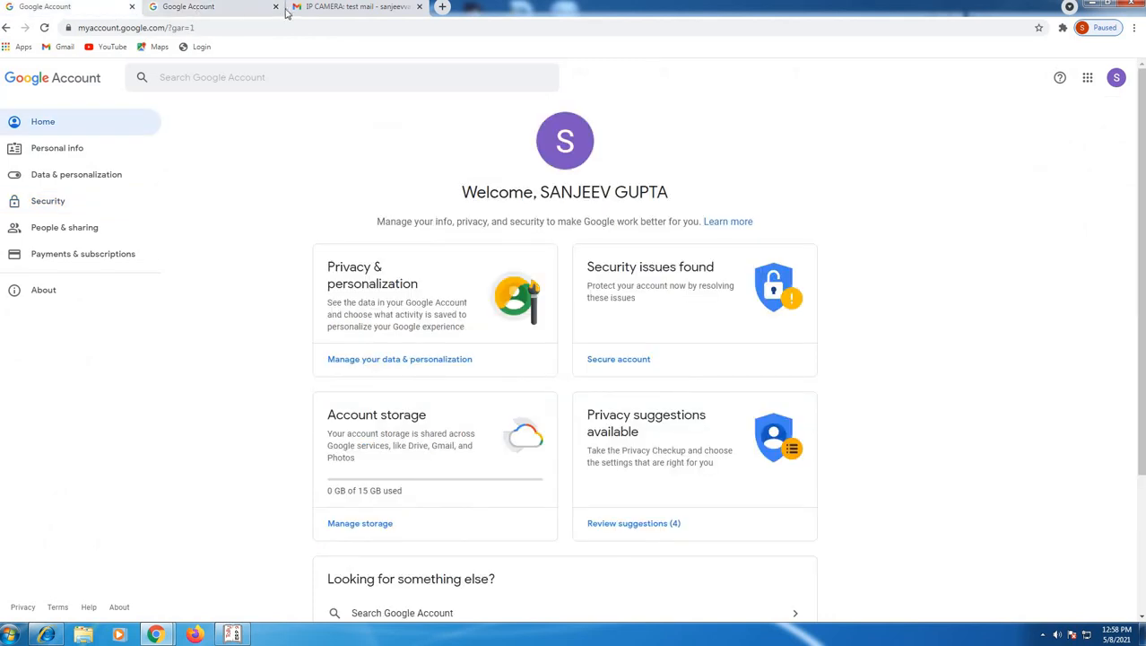
click(384, 7)
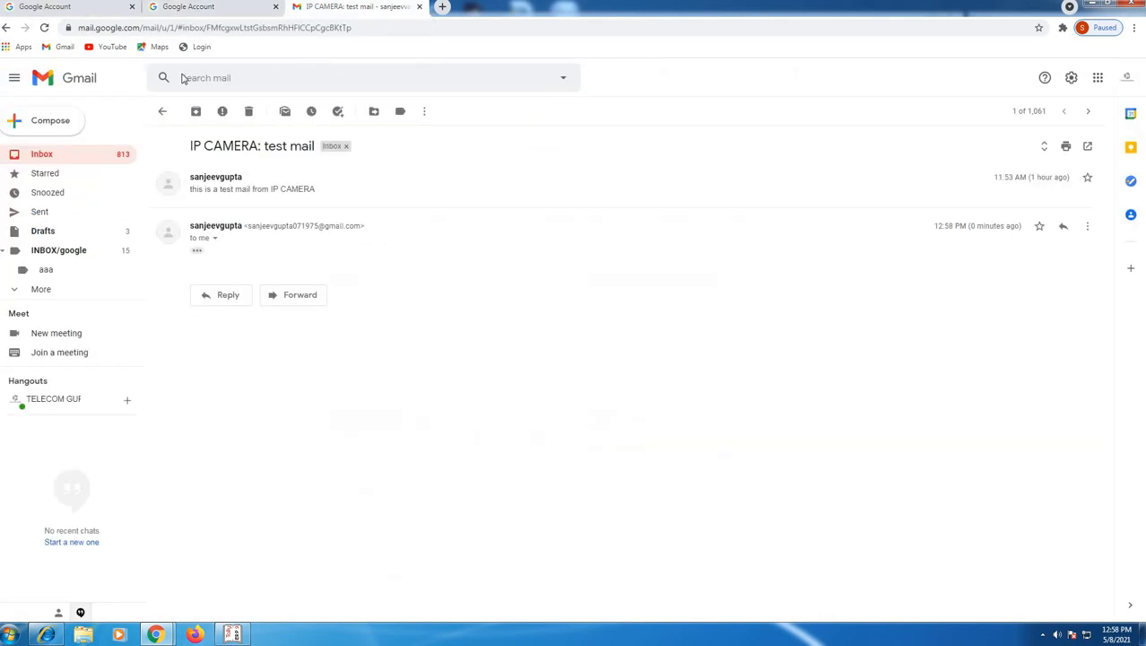
Step: Open the "IP CAMERA: on Camera1: Motion Detection" conversation from the inbox to review earlier alerts, and return to the inbox
click(41, 157)
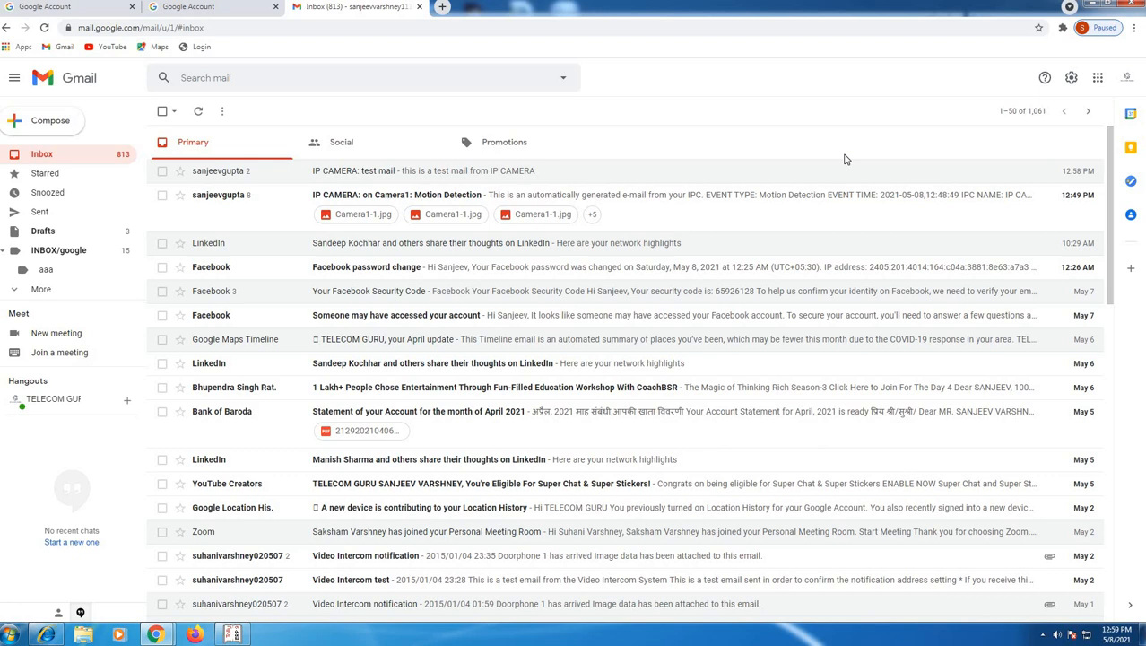
click(309, 218)
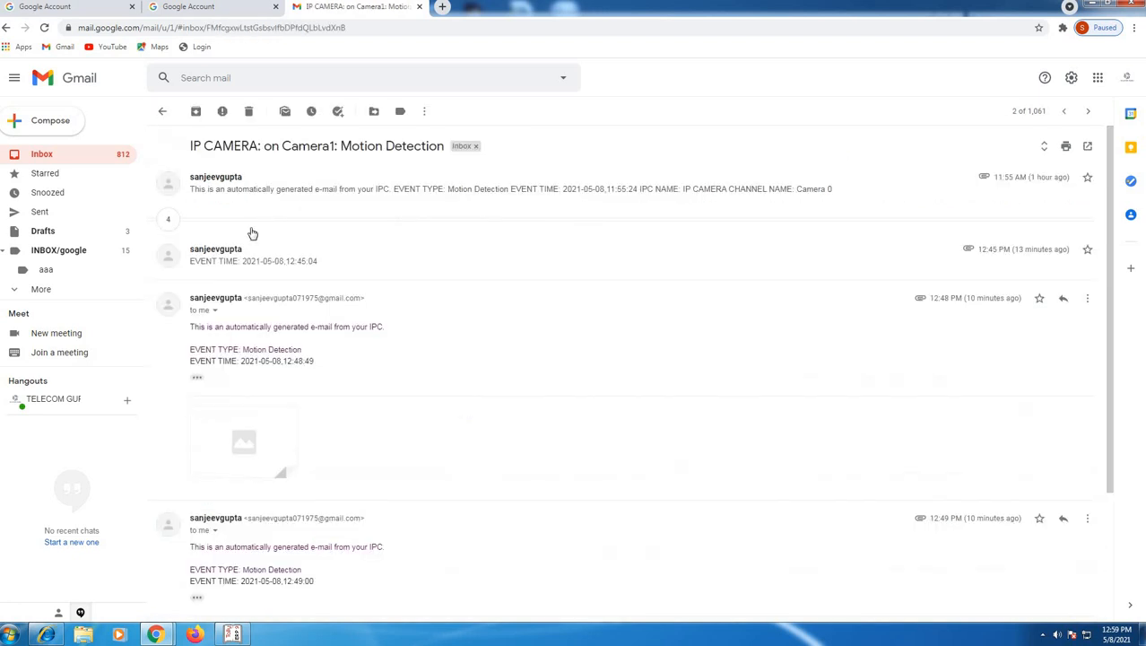
click(87, 157)
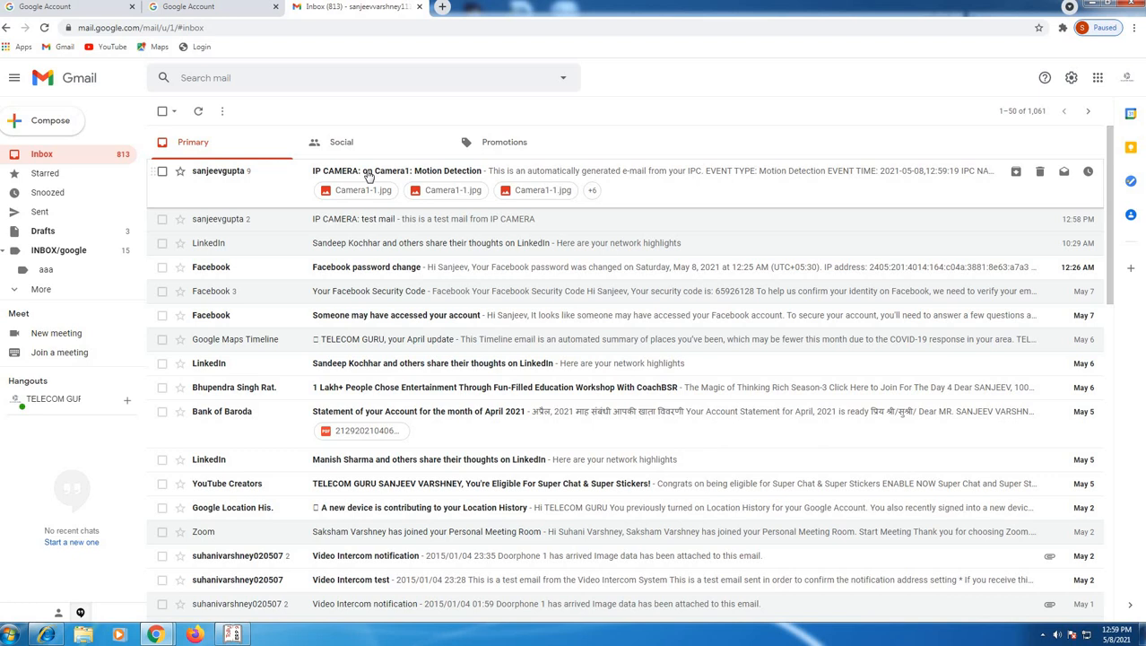
Step: Open the latest Camera1 motion detection alert, view its attached Camera1-1.jpg snapshot enlarged, and return to the message
click(367, 171)
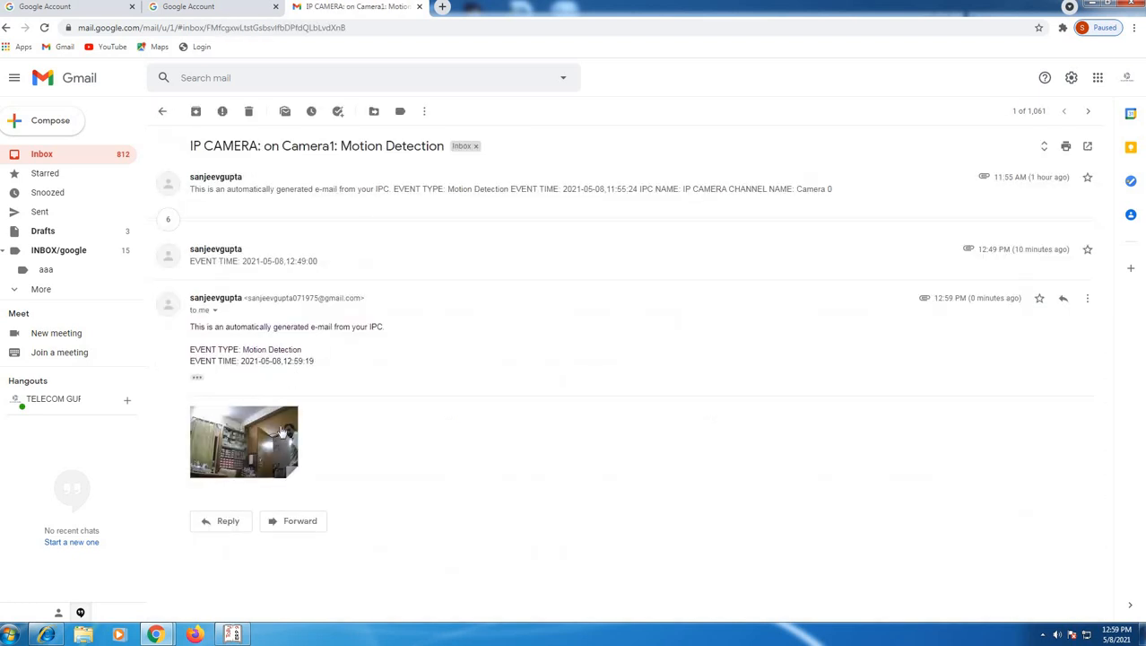
click(259, 450)
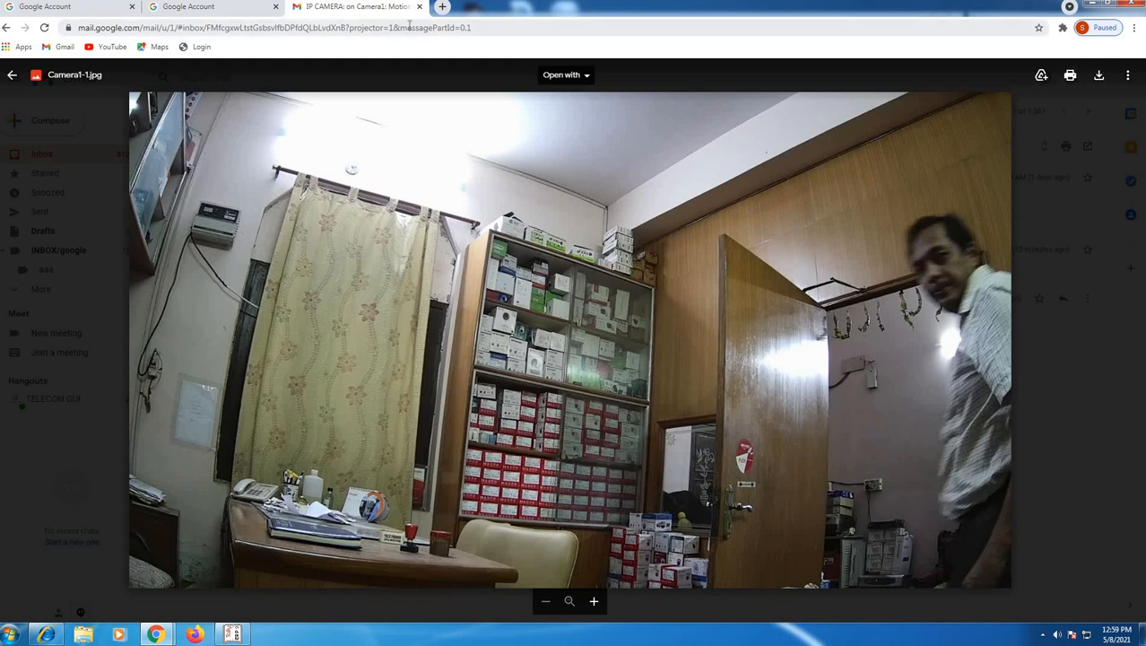
click(7, 28)
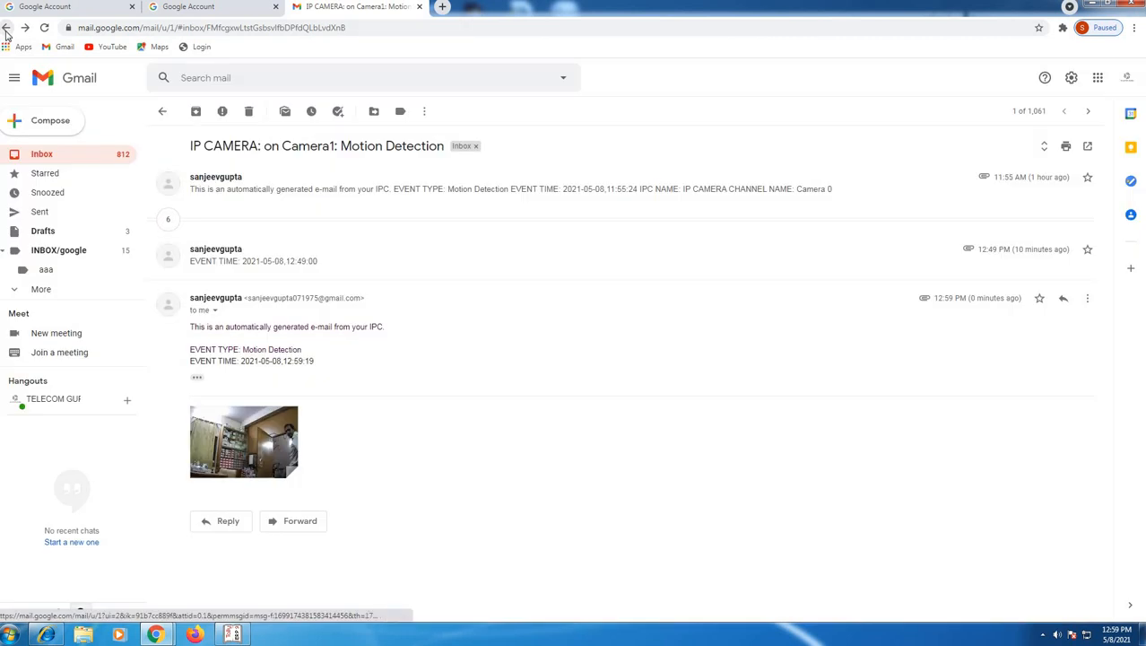